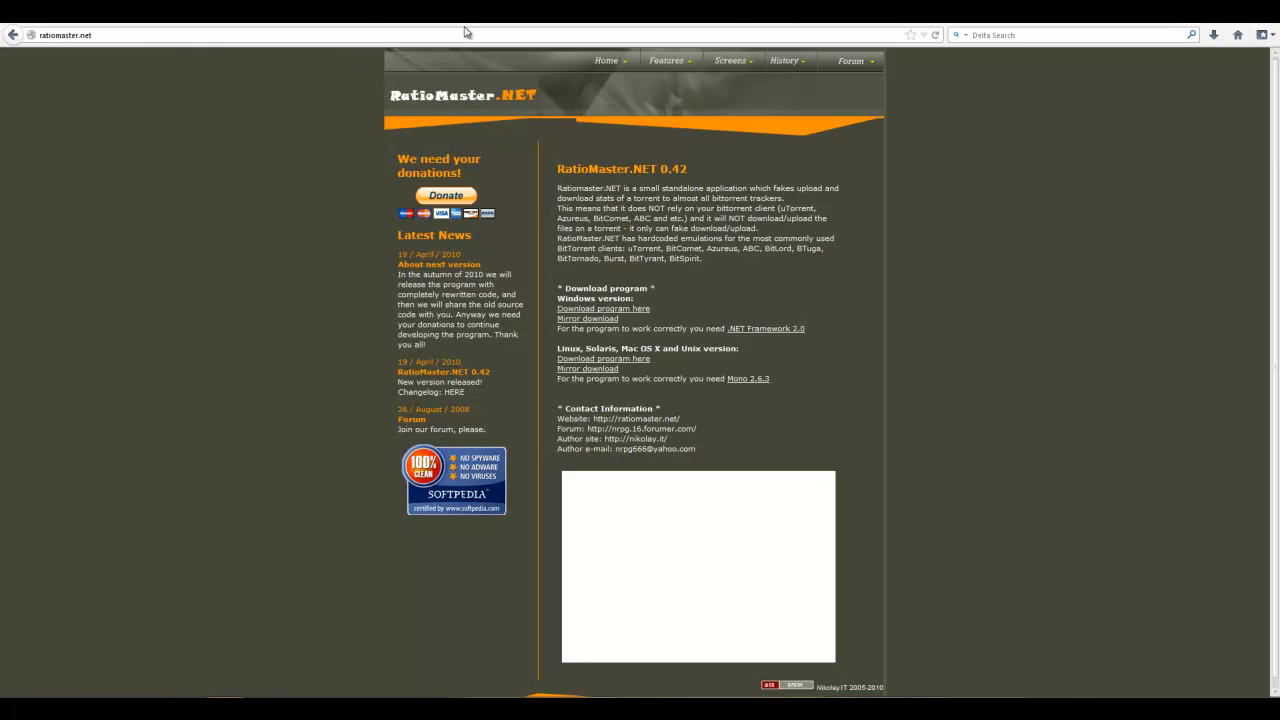
Search Google for t411 in a new browser tab and open the t411 site from the results
key("ctrl+t")
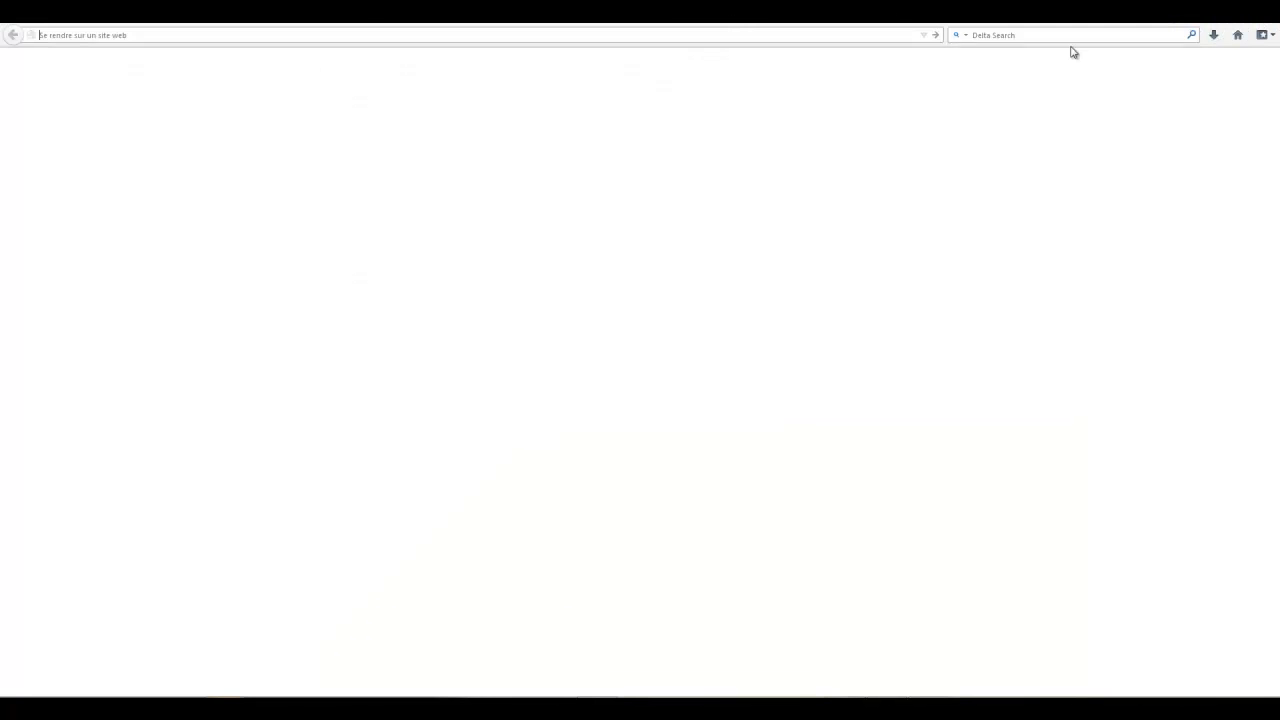
left_click(1238, 36)
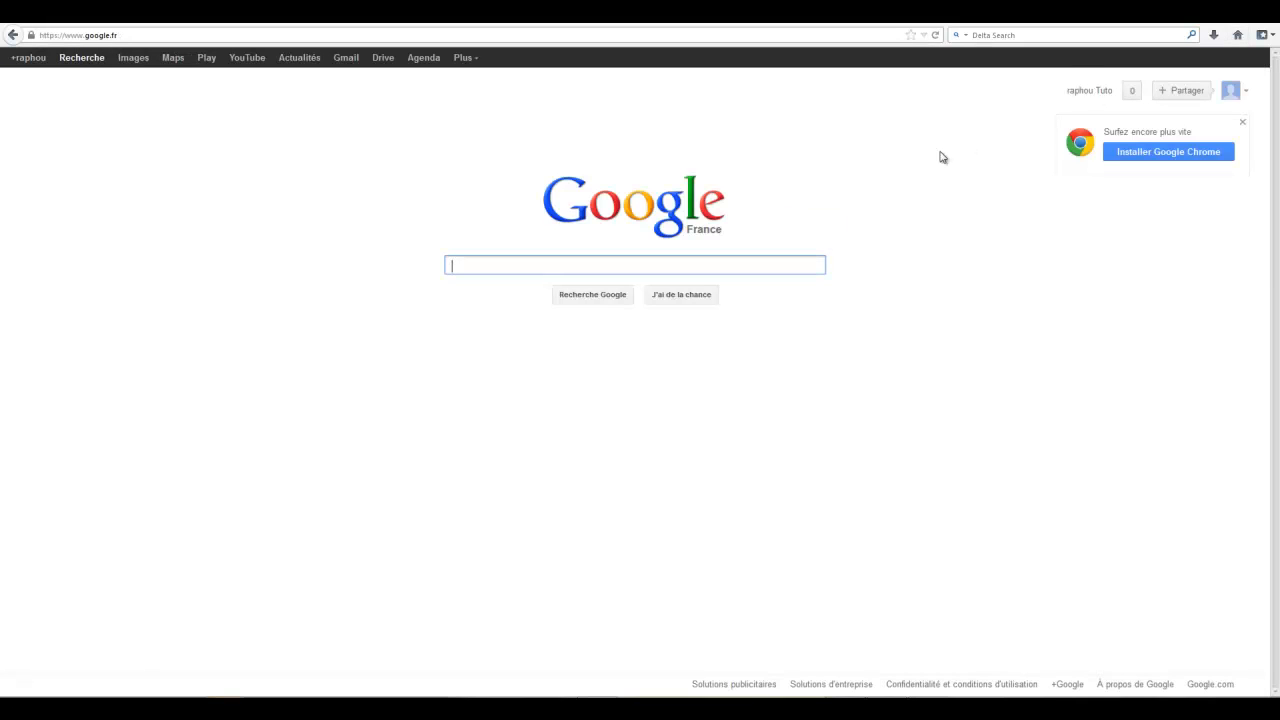
type("t411")
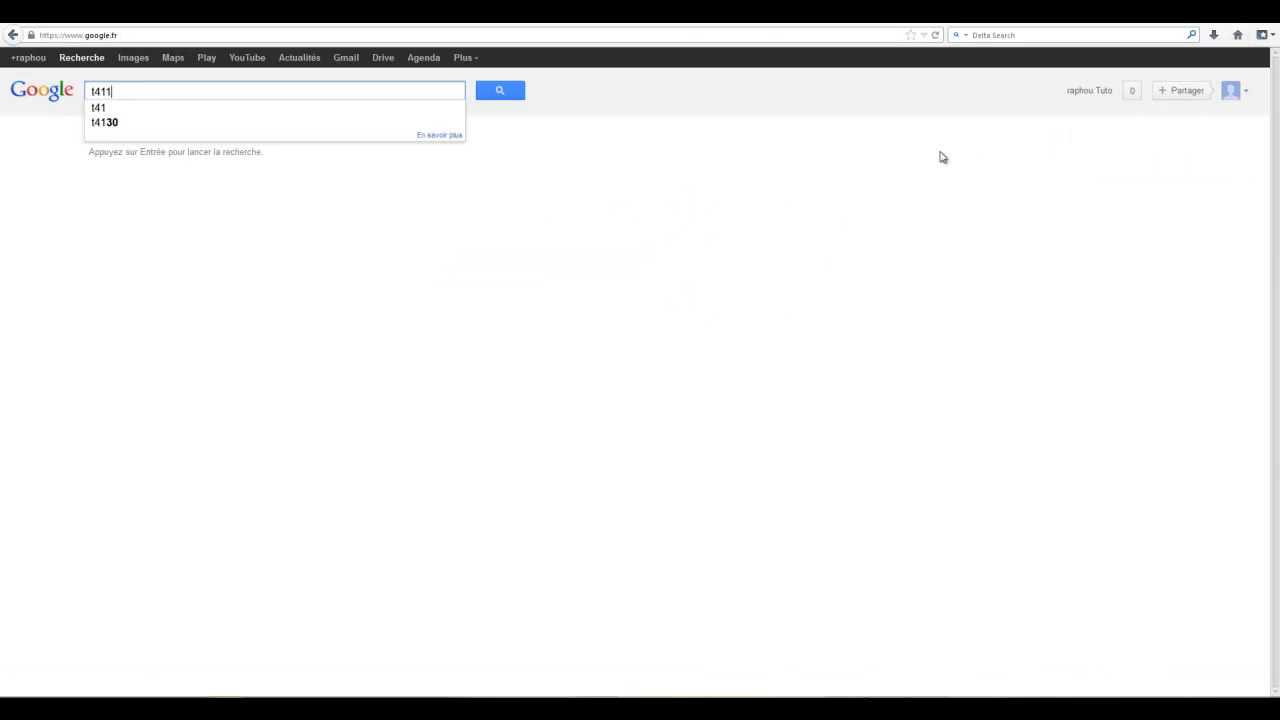
key("Return")
left_click(369, 185)
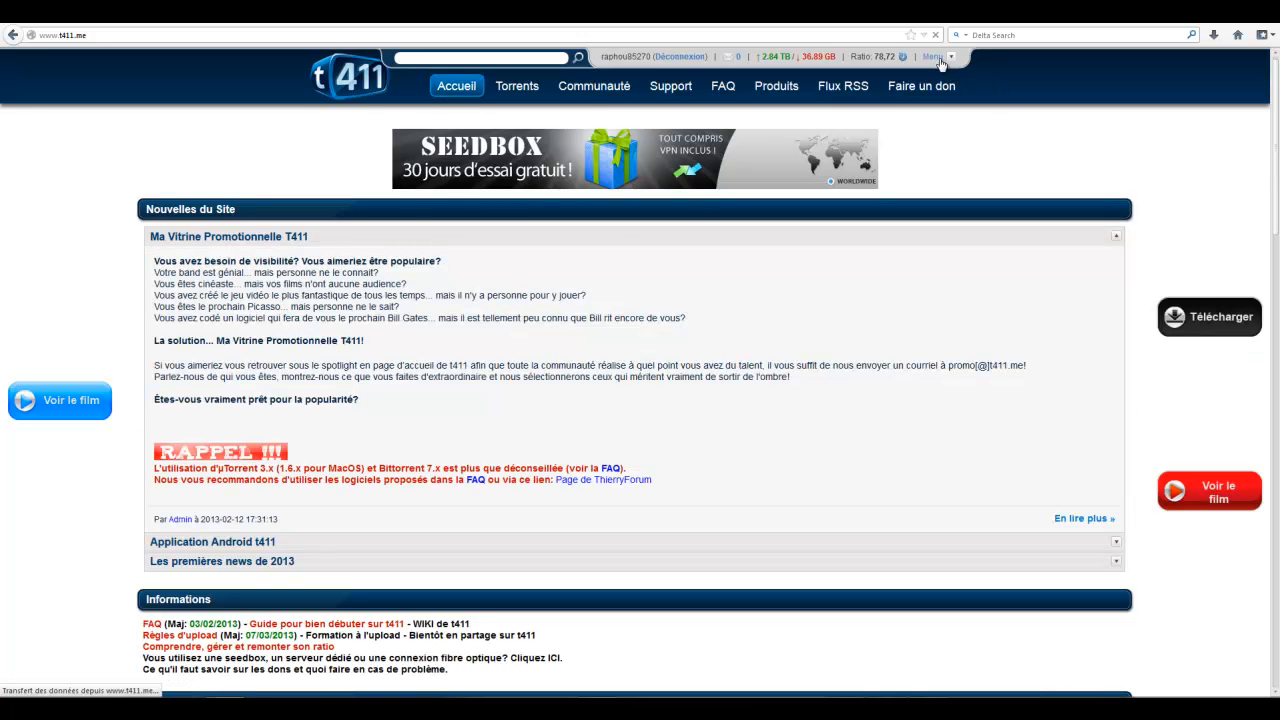
Open the member profile on t411 and examine its upload, download and ratio statistics and private information
left_click(940, 59)
left_click(606, 63)
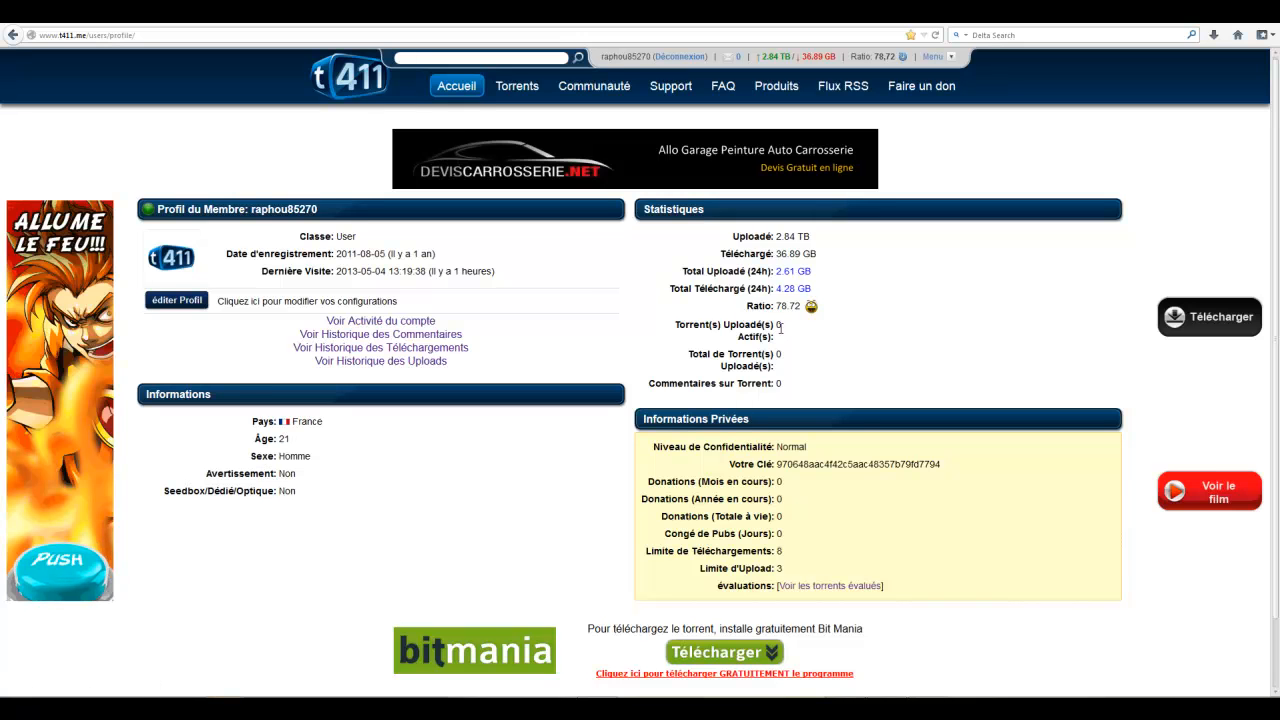
left_click_drag(736, 316, 810, 316)
left_click(843, 317)
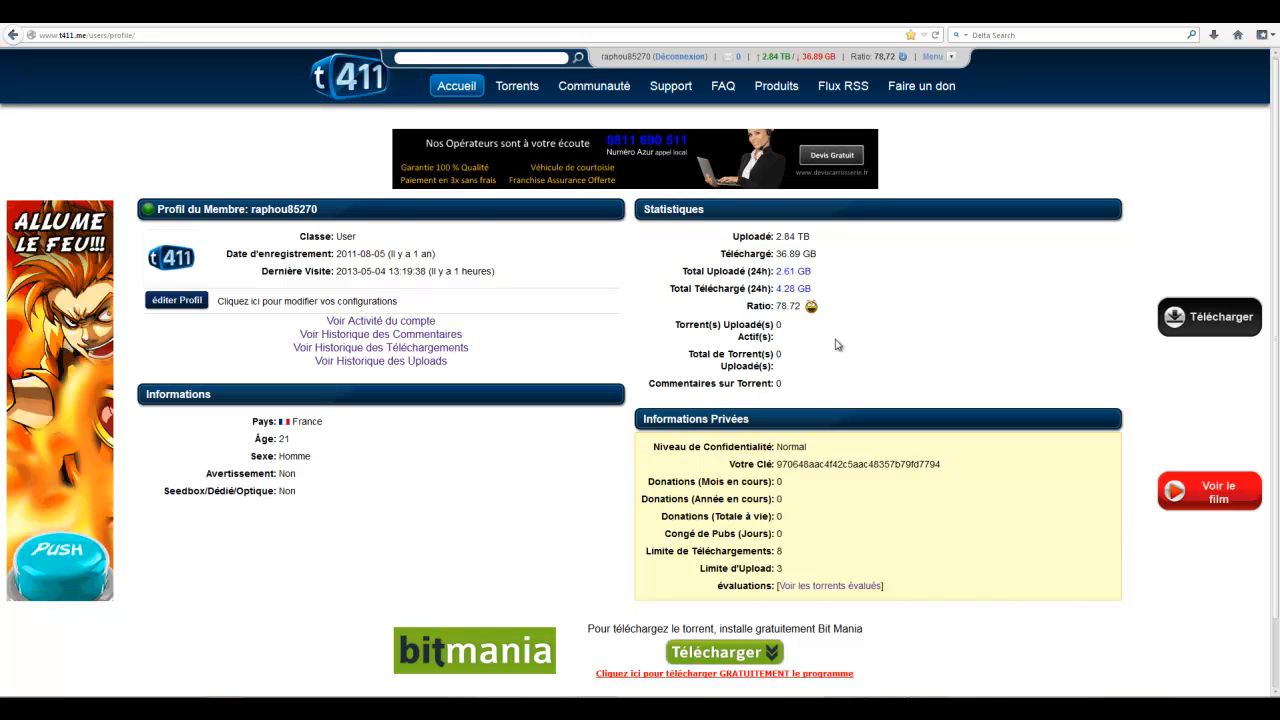
left_click_drag(826, 340, 790, 316)
left_click(795, 318)
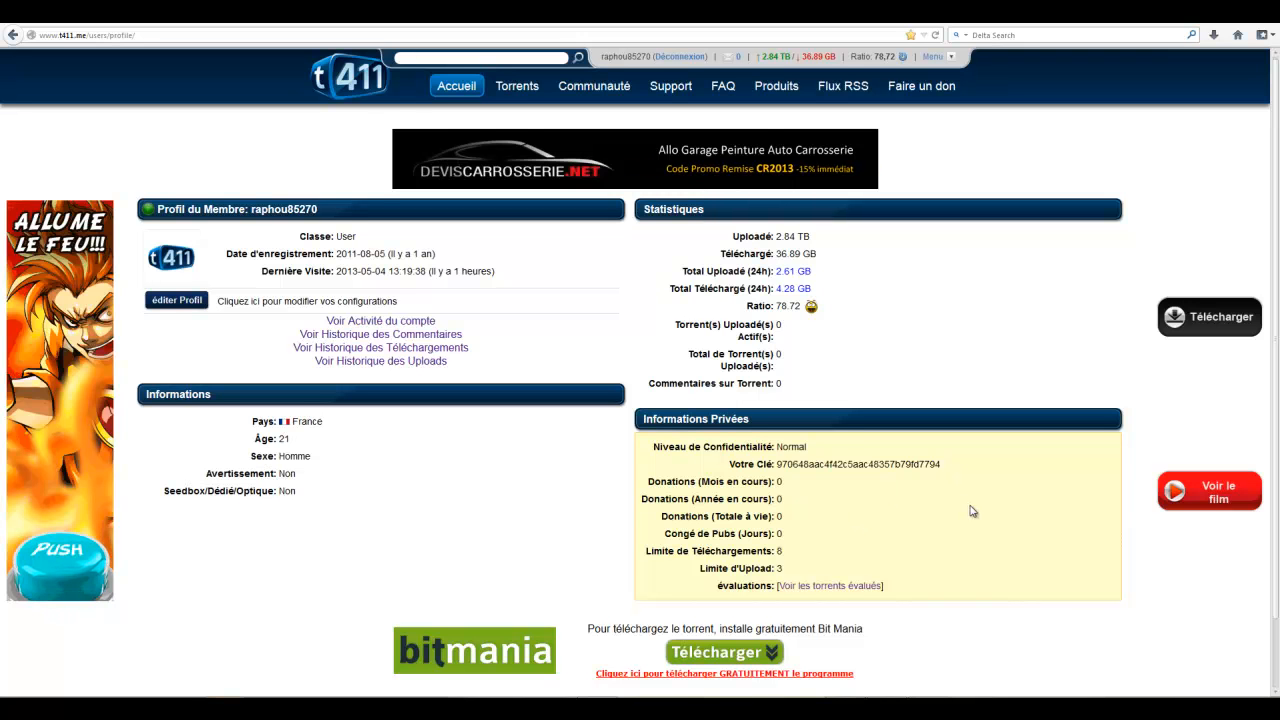
scroll(929, 588, "down", 2)
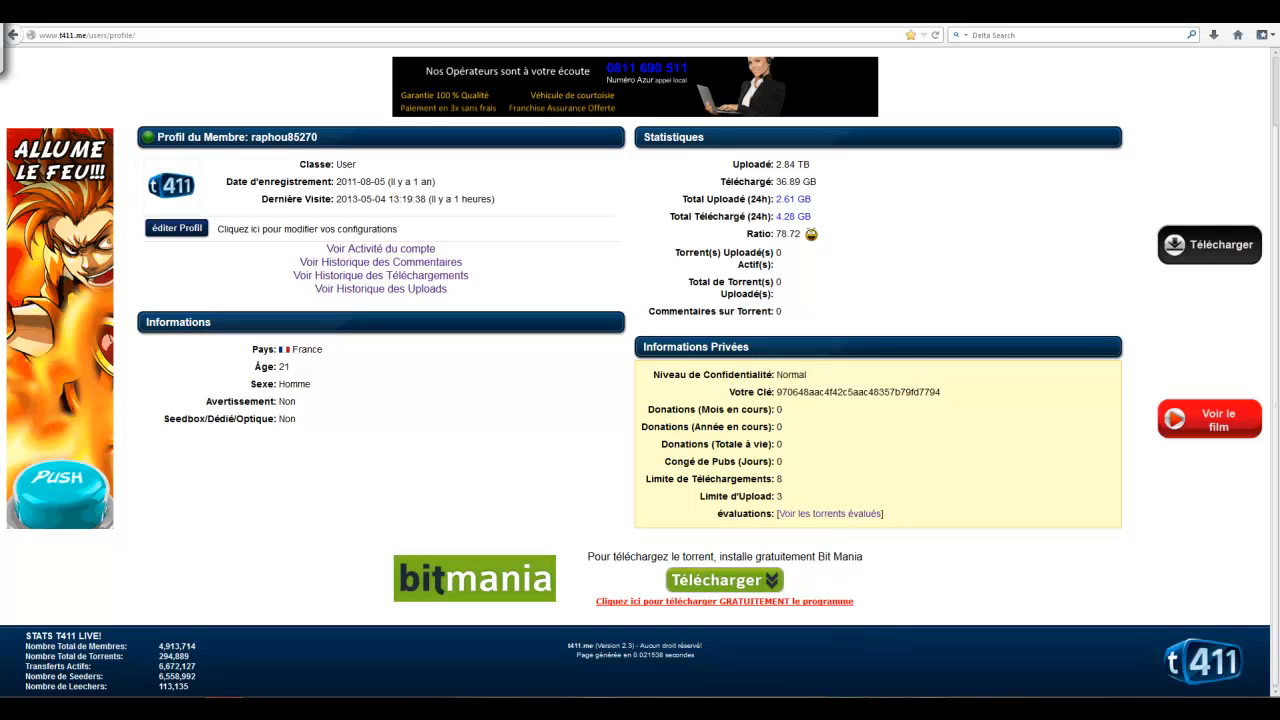
scroll(865, 642, "up", 2)
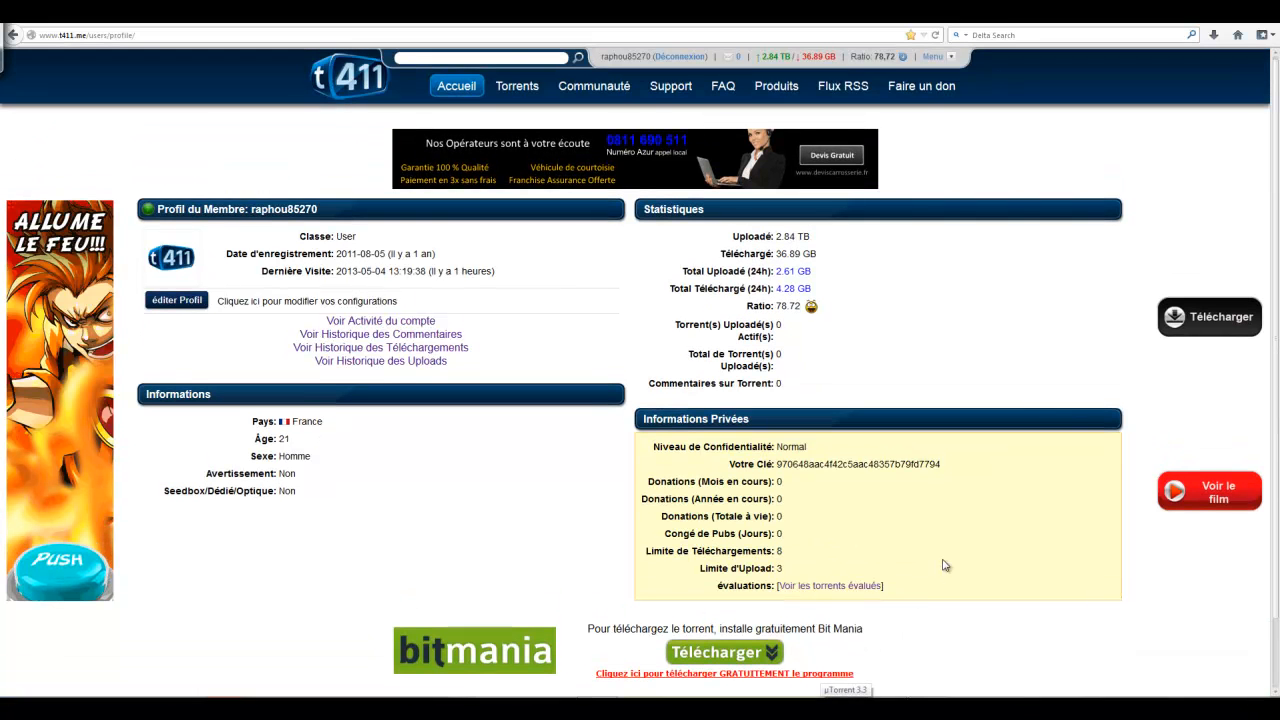
Switch to µTorrent, compare the torrents by upload speed, restore the queue order and view the available upload limits
left_click(845, 690)
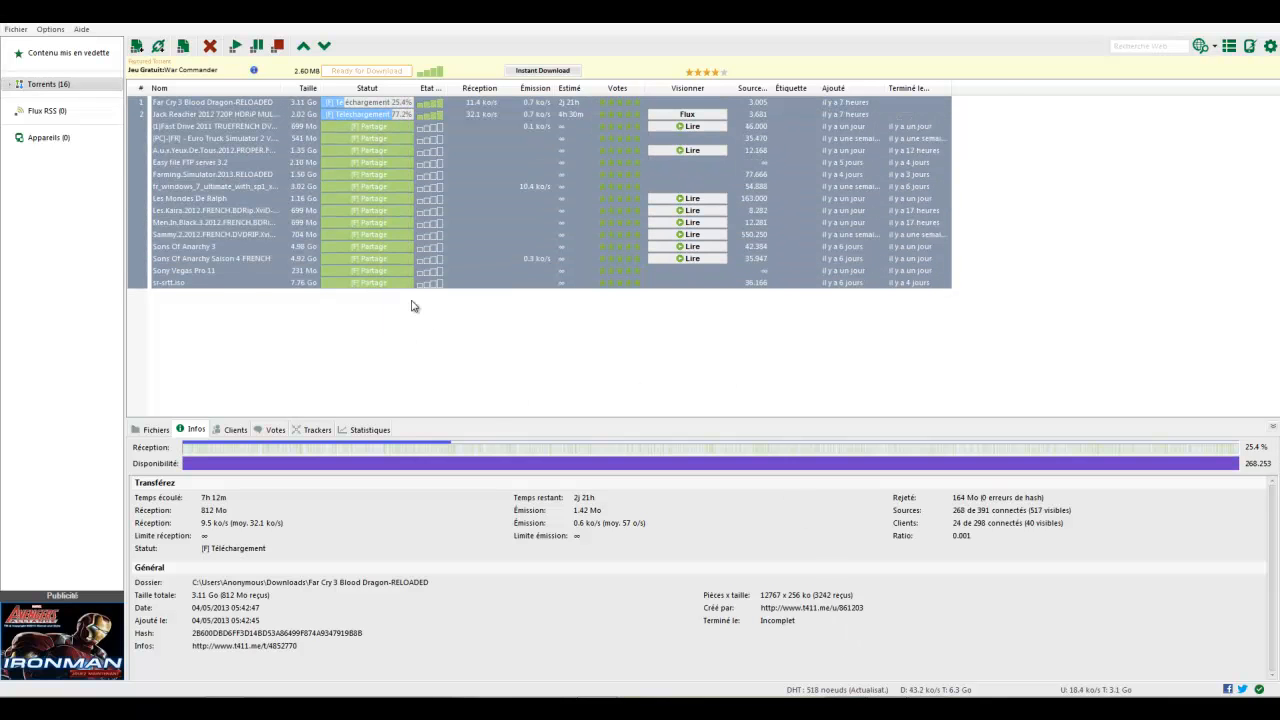
left_click(535, 88)
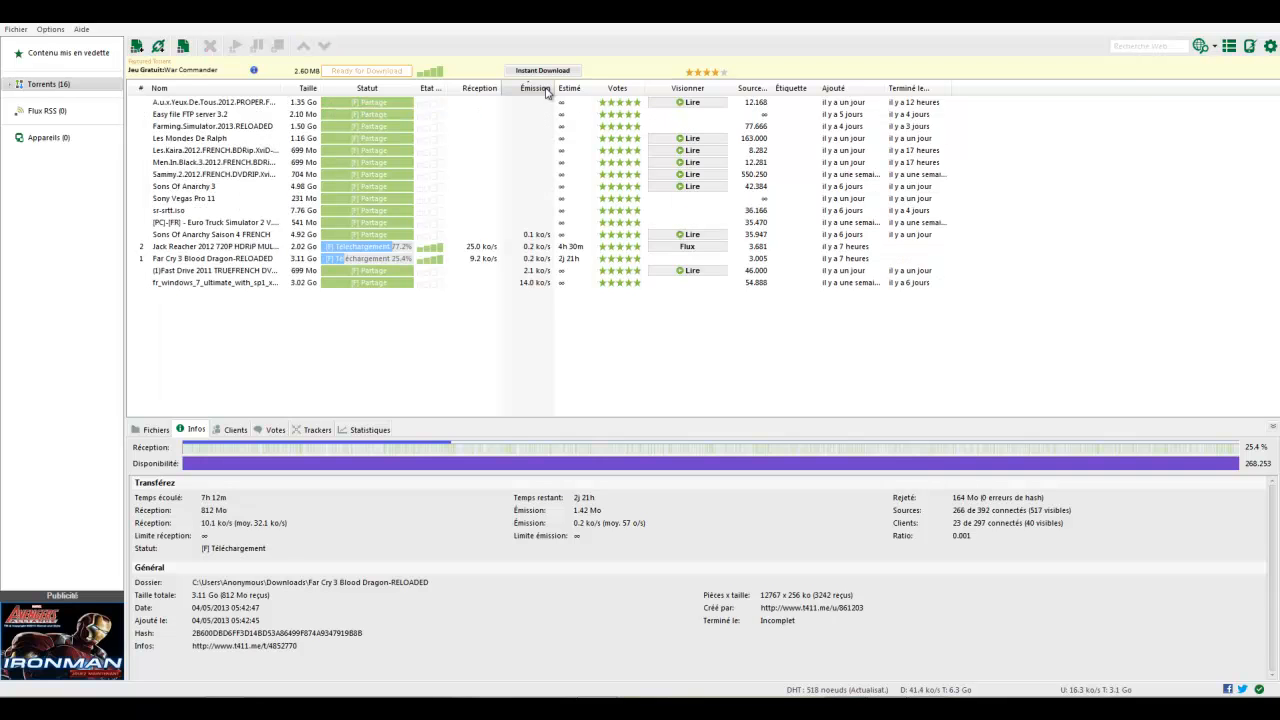
left_click(546, 90)
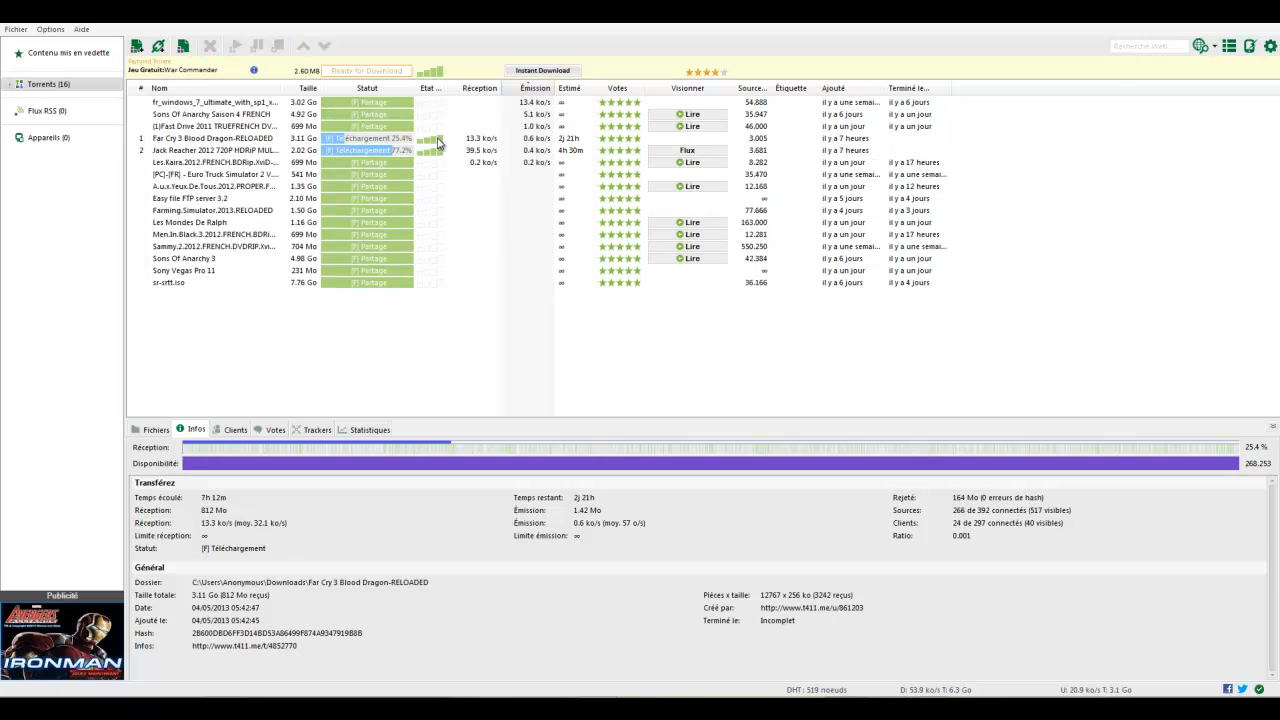
left_click(141, 88)
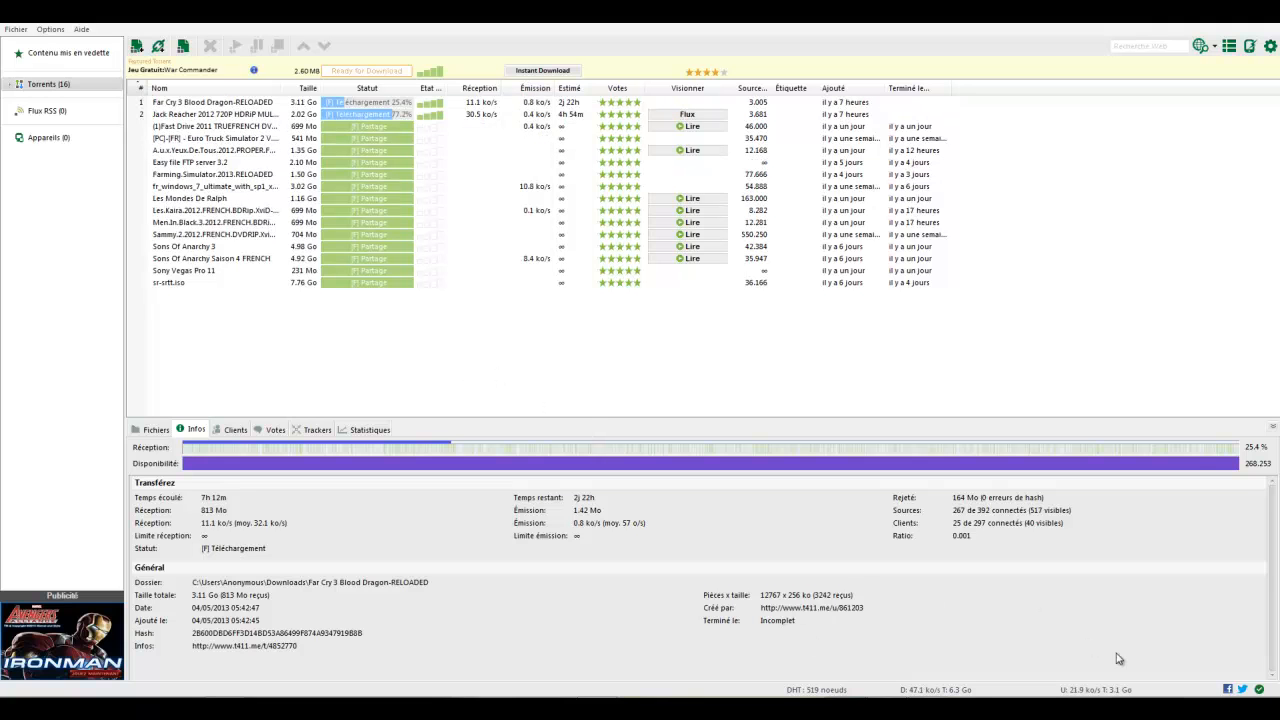
right_click(1116, 690)
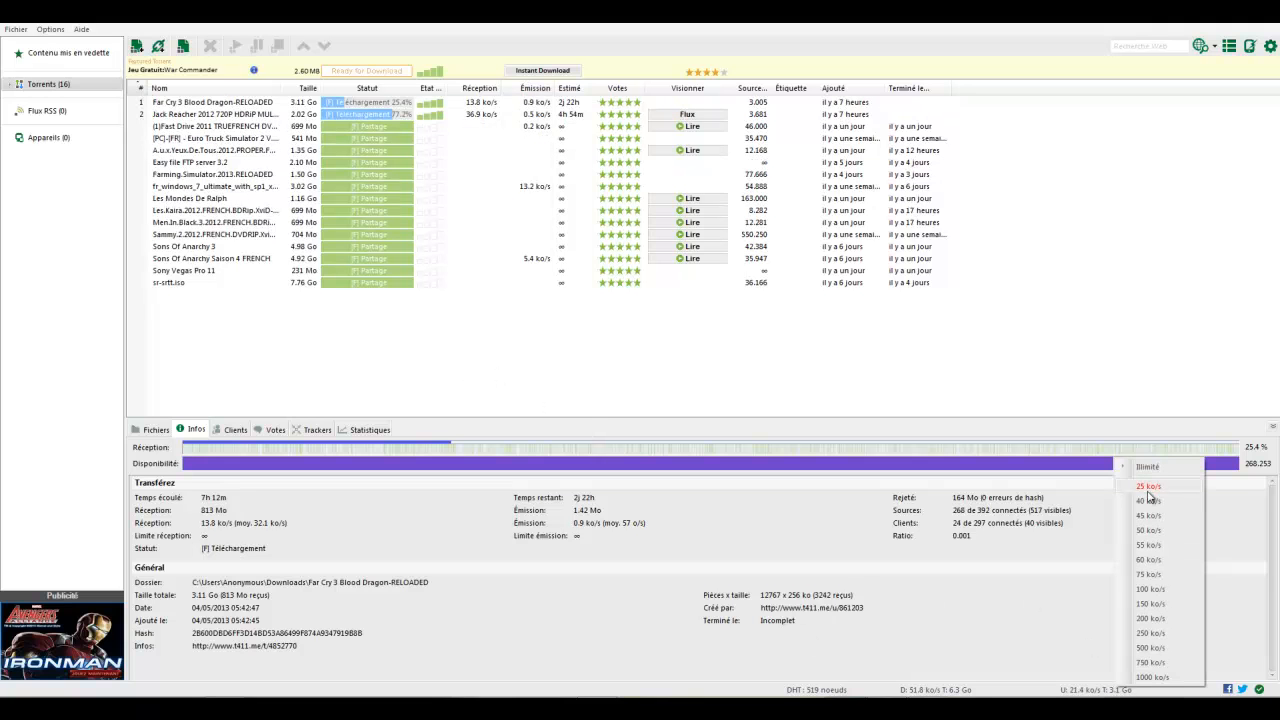
left_click(1064, 589)
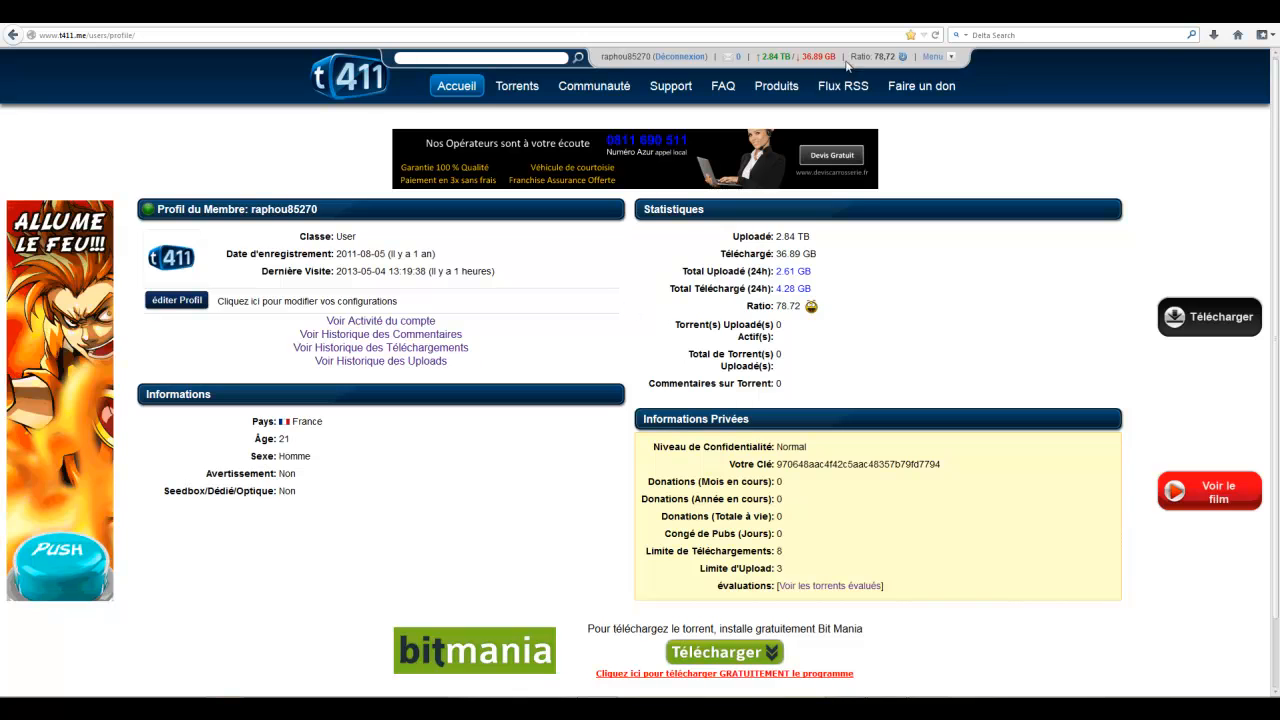
Search Google for "telecharger utorrent" in a new browser tab and open the Clubic download result
left_click(1237, 36)
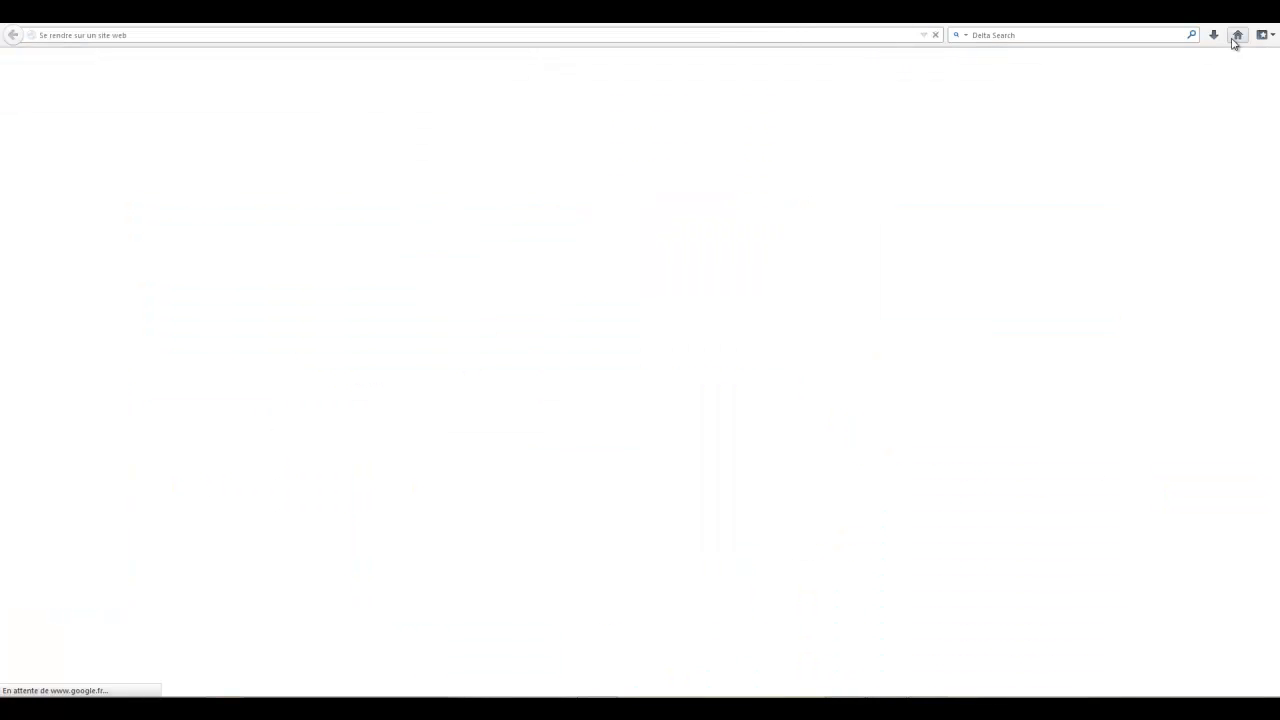
type("te")
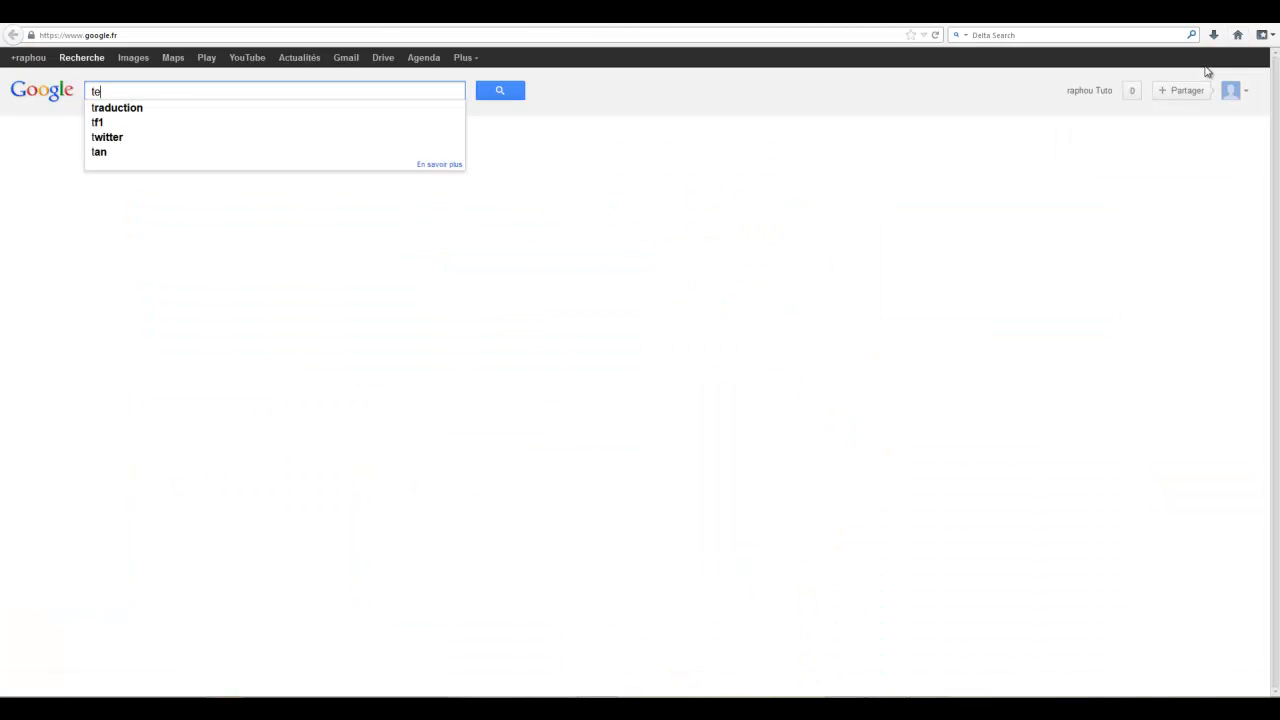
type("lecharger uto")
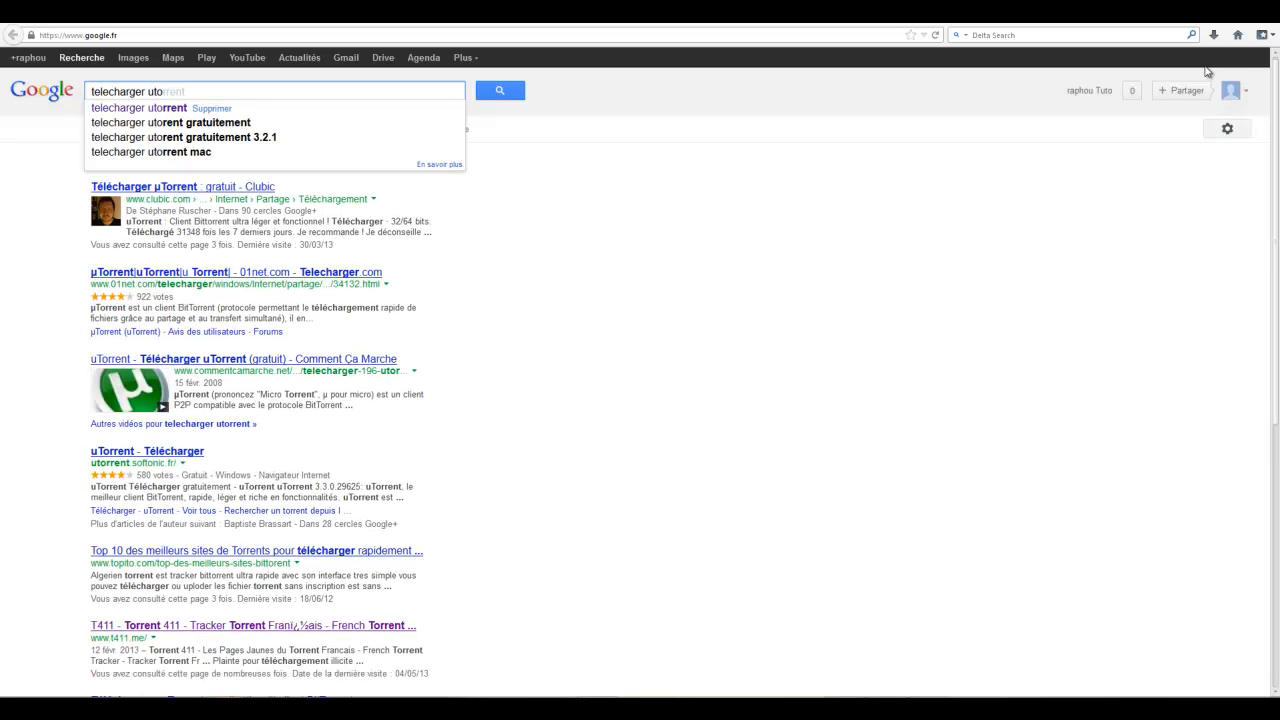
key("Return")
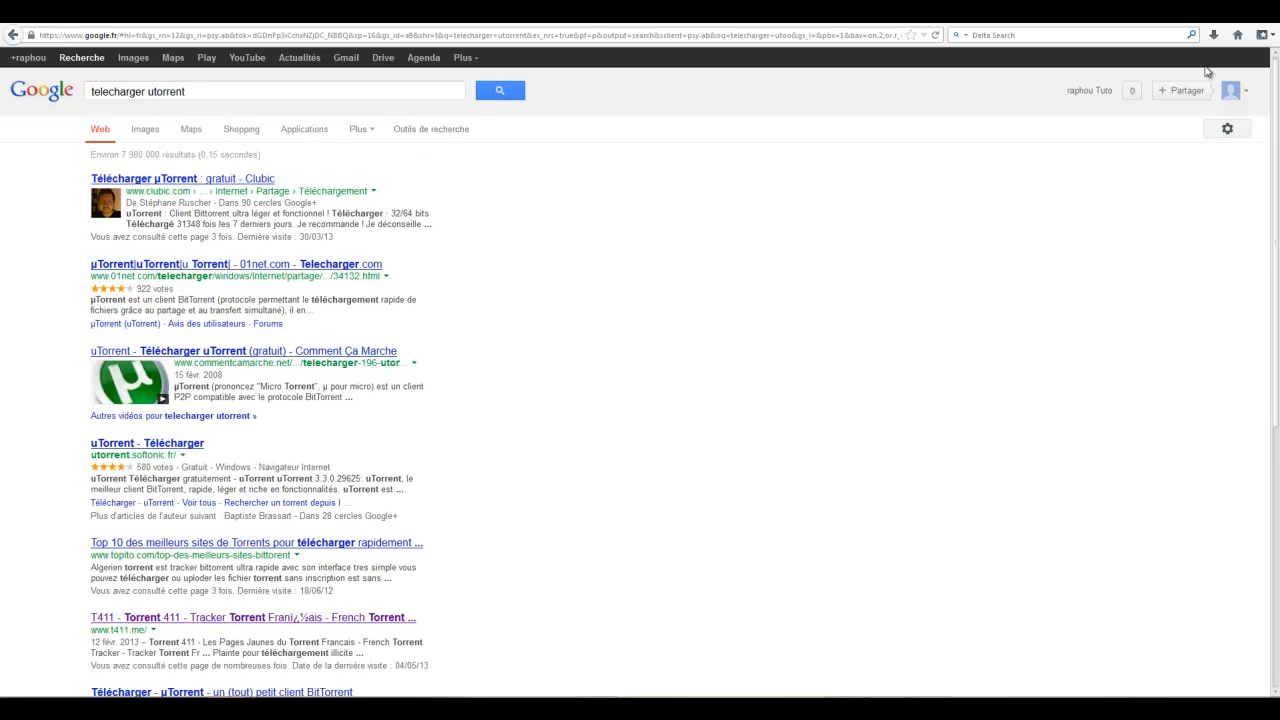
left_click(223, 180)
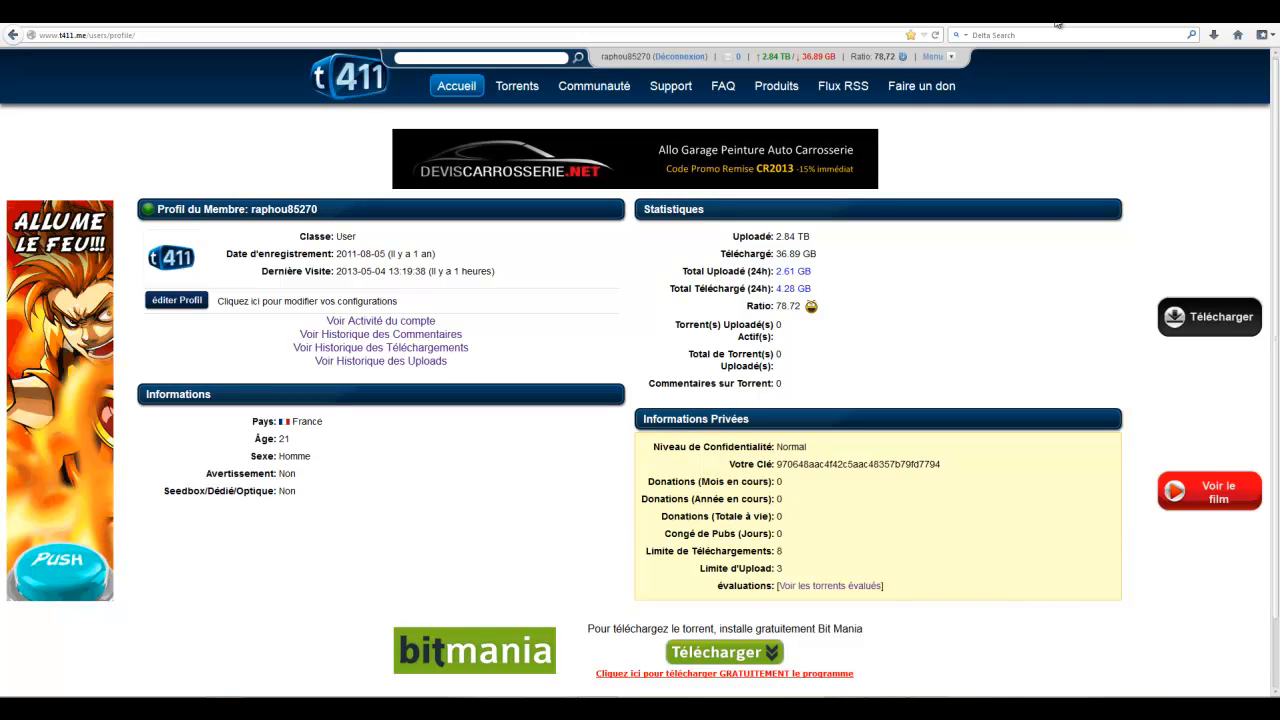
Examine the uploaded total and the private key entry on the t411 member profile
left_click_drag(813, 237, 775, 237)
left_click(828, 255)
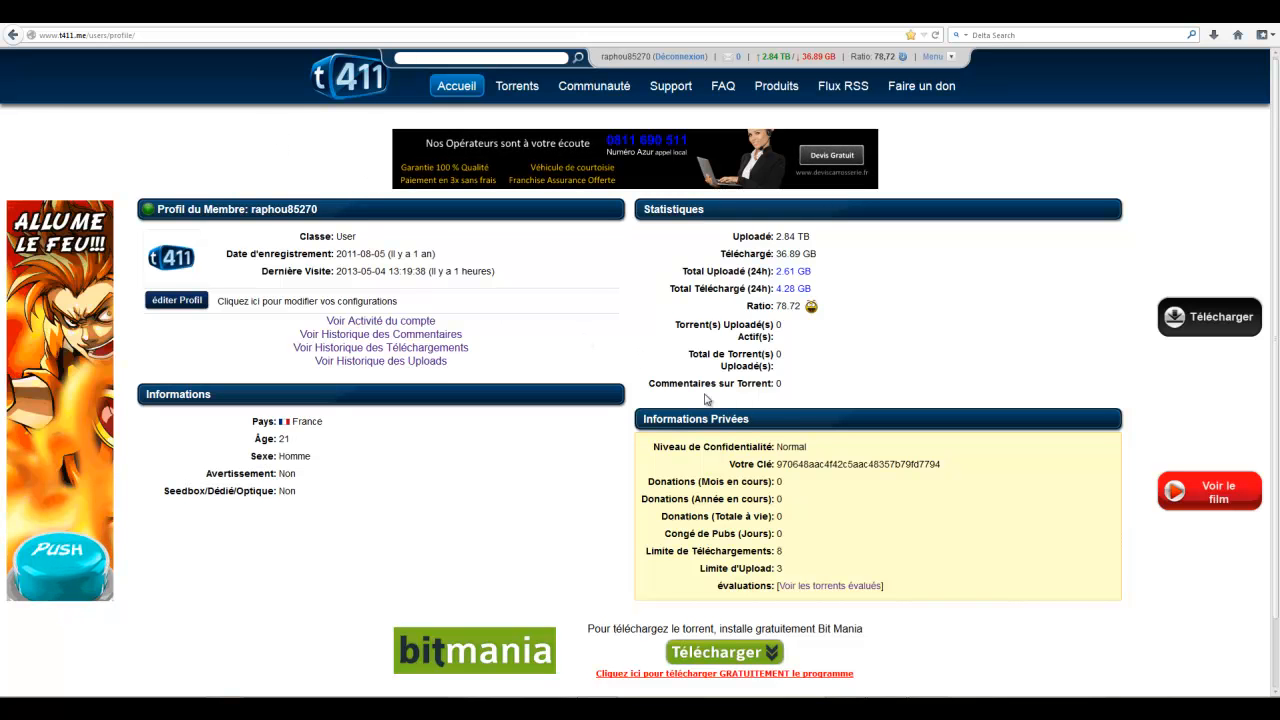
left_click_drag(950, 466, 776, 482)
left_click(777, 478)
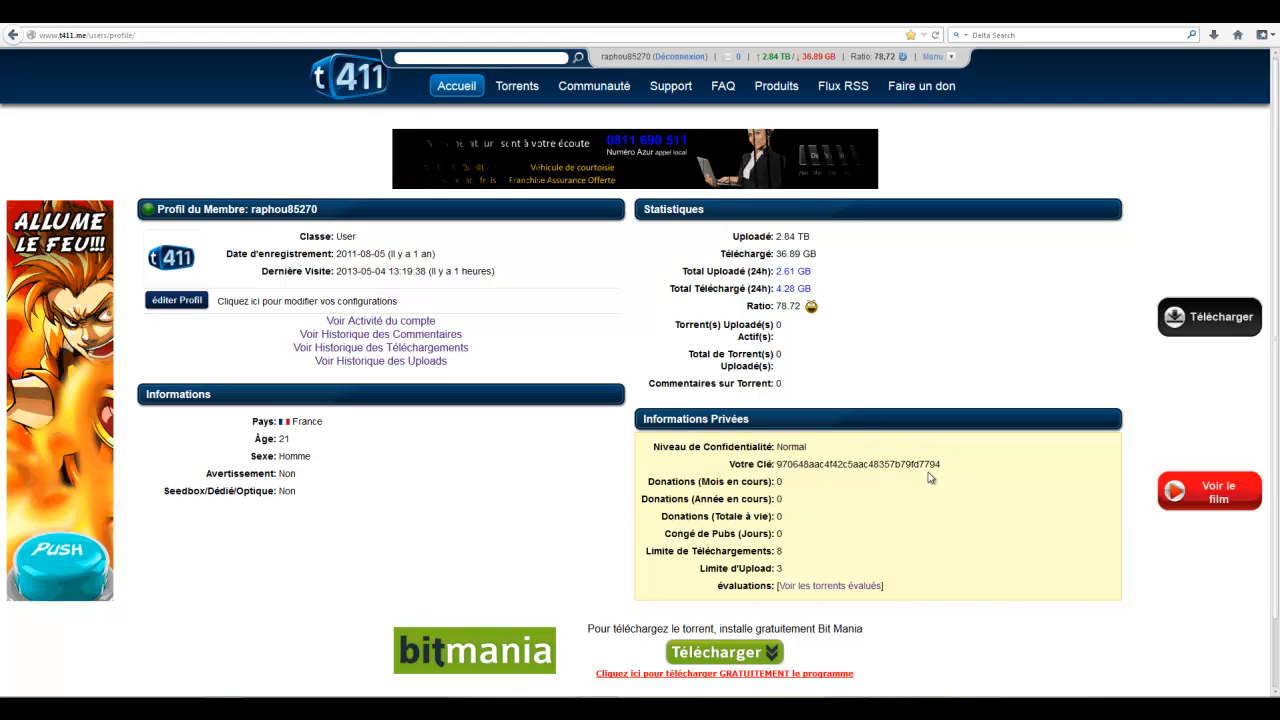
mouse_move(943, 466)
left_mouse_down()
mouse_move(810, 465)
mouse_move(960, 466)
mouse_move(950, 477)
left_mouse_up()
left_click(780, 466)
left_click(954, 478)
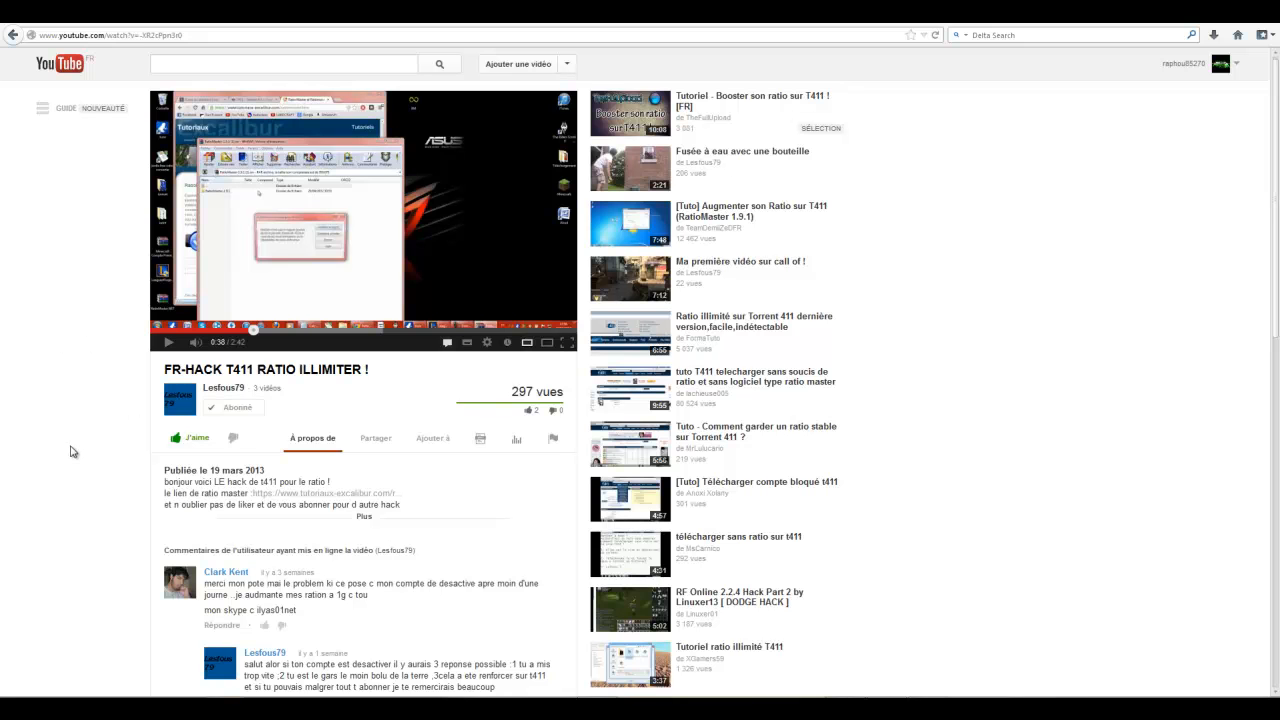
Expand the description of the YouTube video on the T411 ratio and try its ratio master link in a new tab
left_click(200, 505)
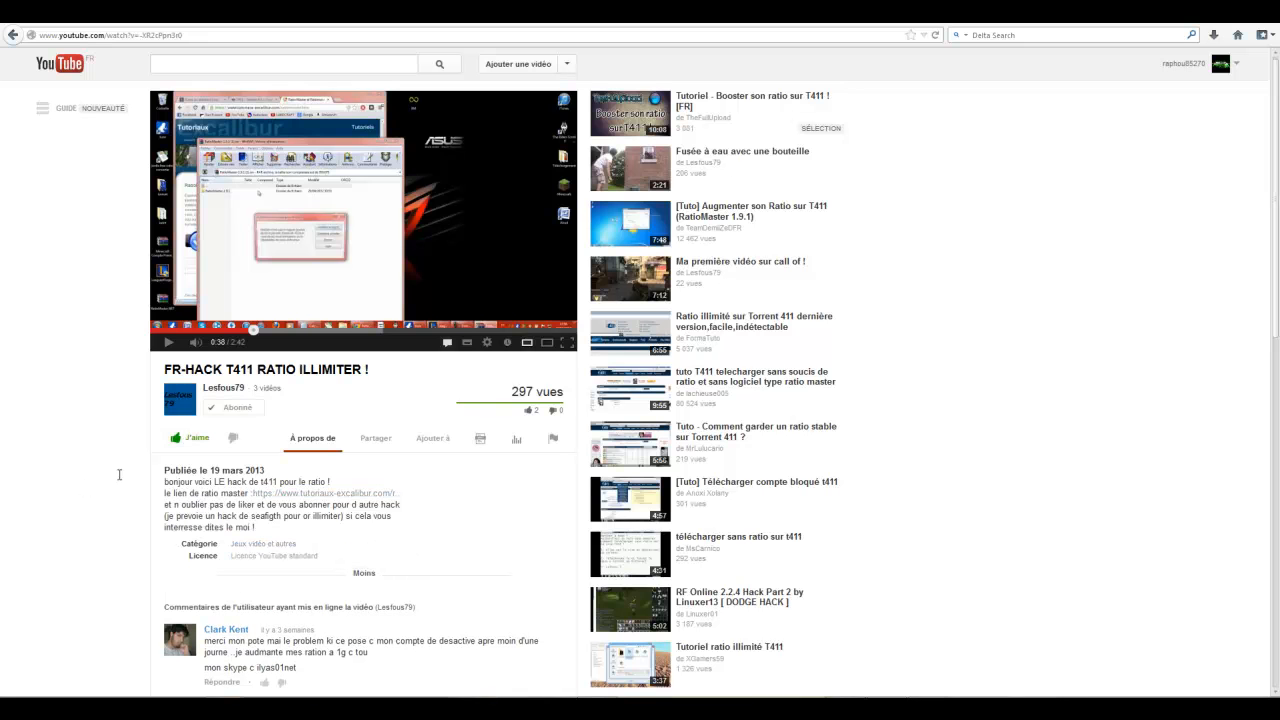
right_click(299, 496)
left_click(312, 500)
left_click(508, 14)
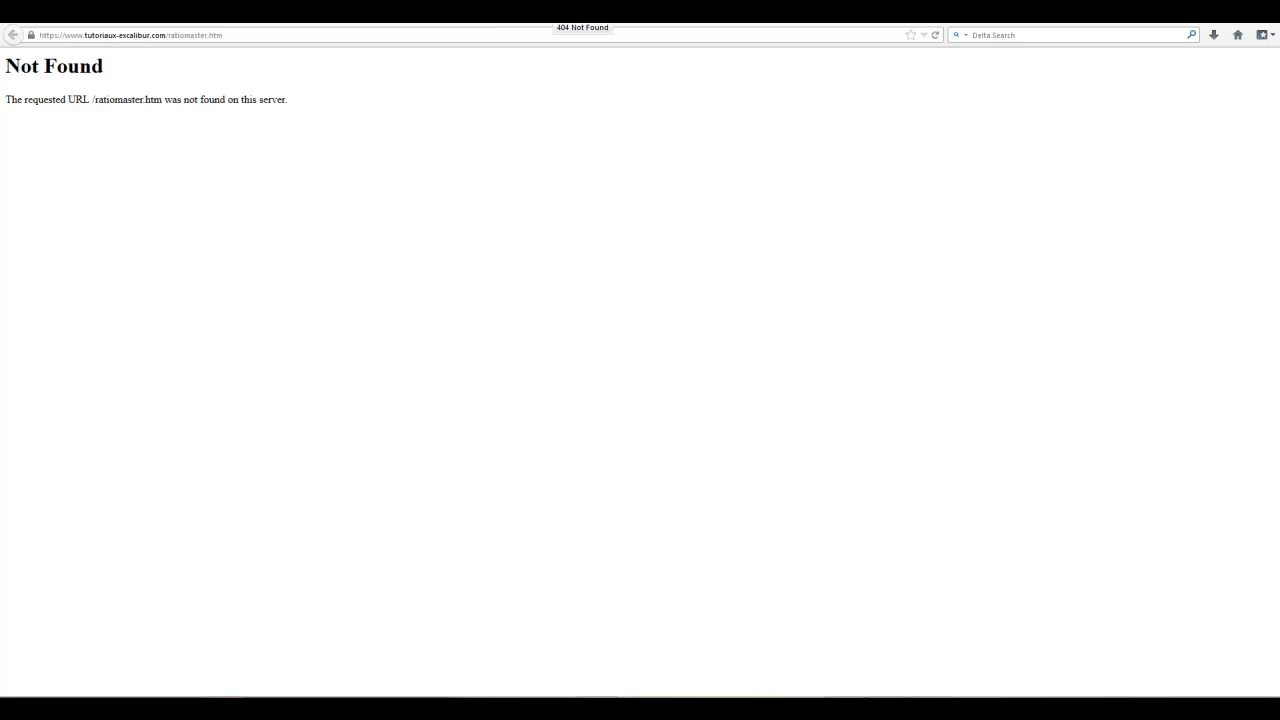
left_click(552, 19)
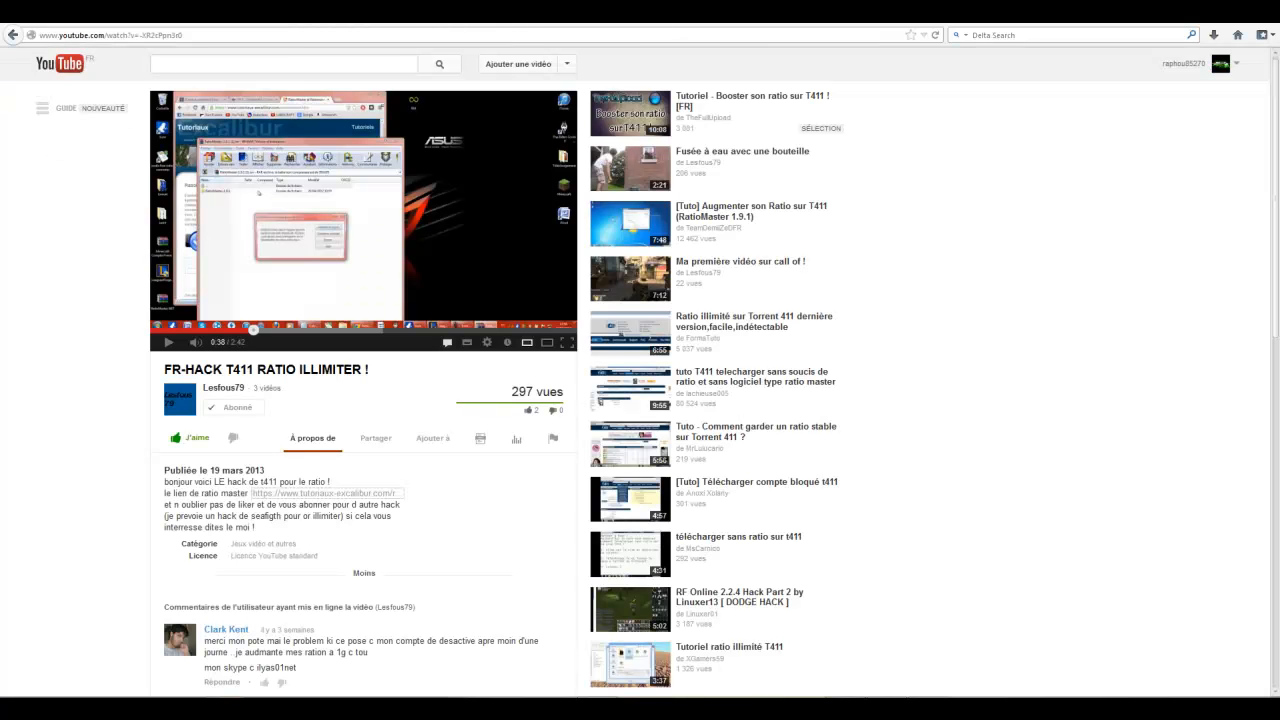
Search Google for ratiomaster in a new tab and open the ratiomaster.net result
left_click(912, 14)
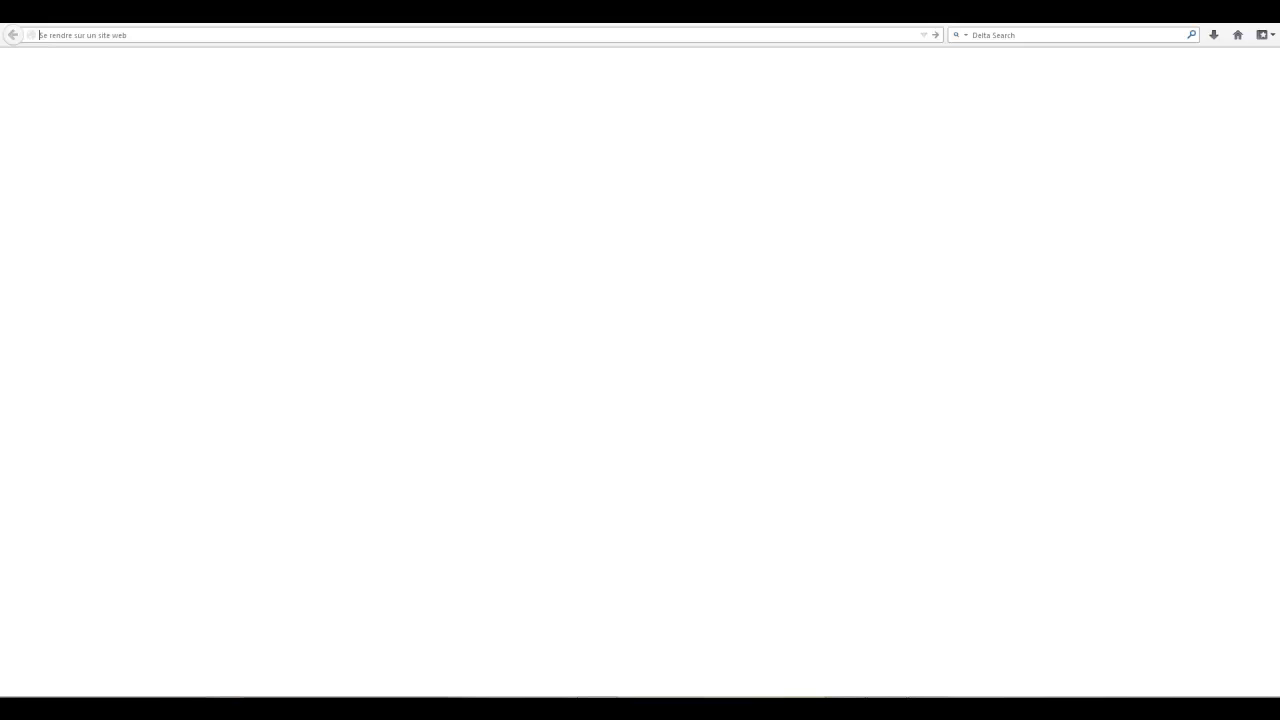
left_click(1237, 38)
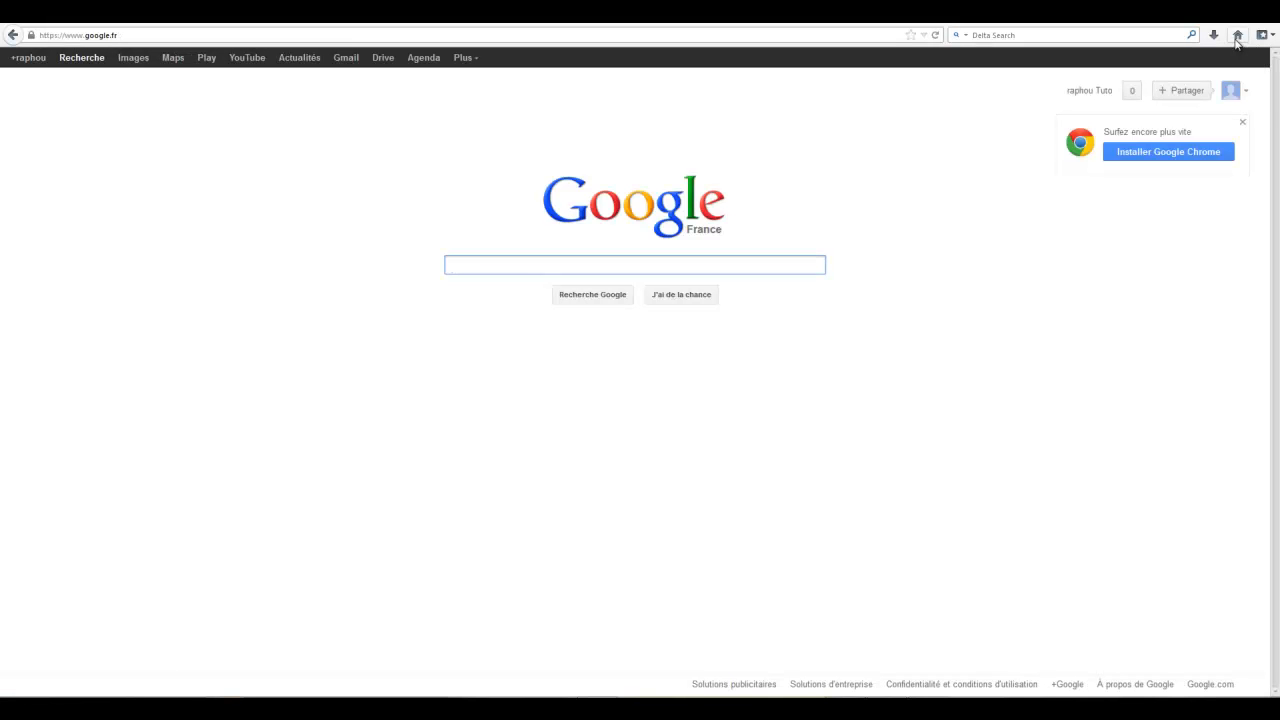
type("ratioma")
key("Down")
key("Return")
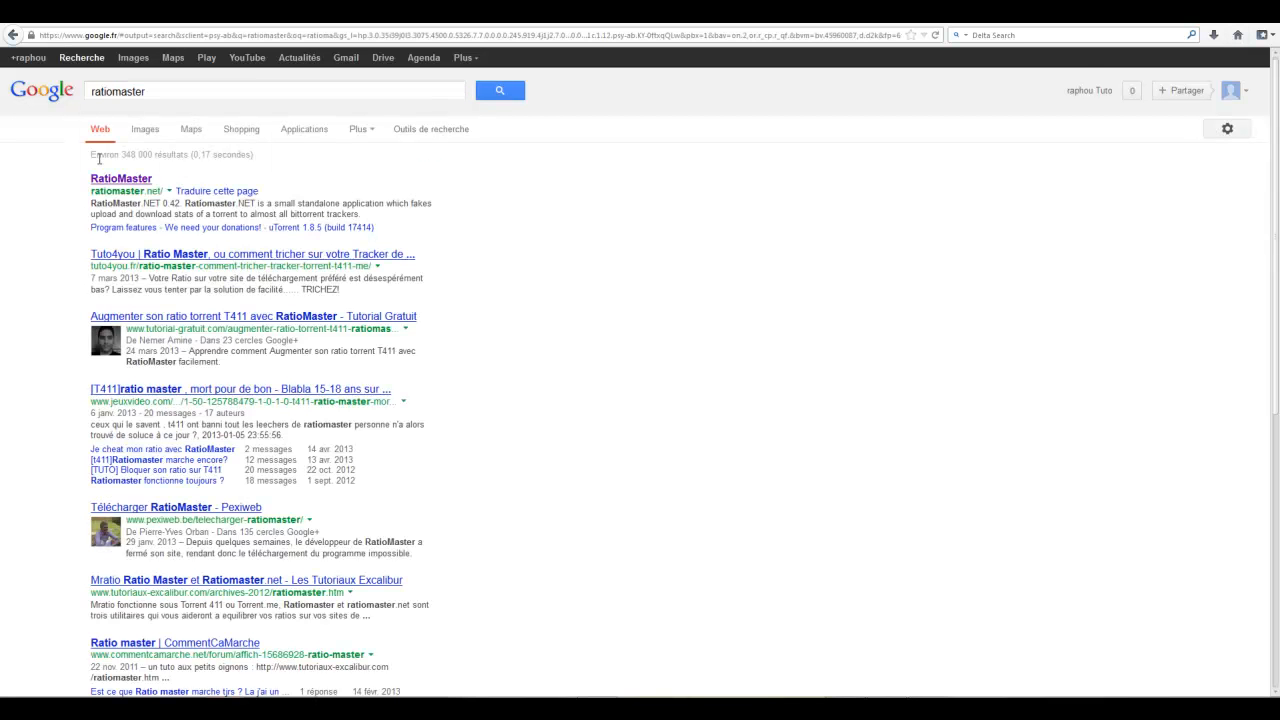
left_click(122, 180)
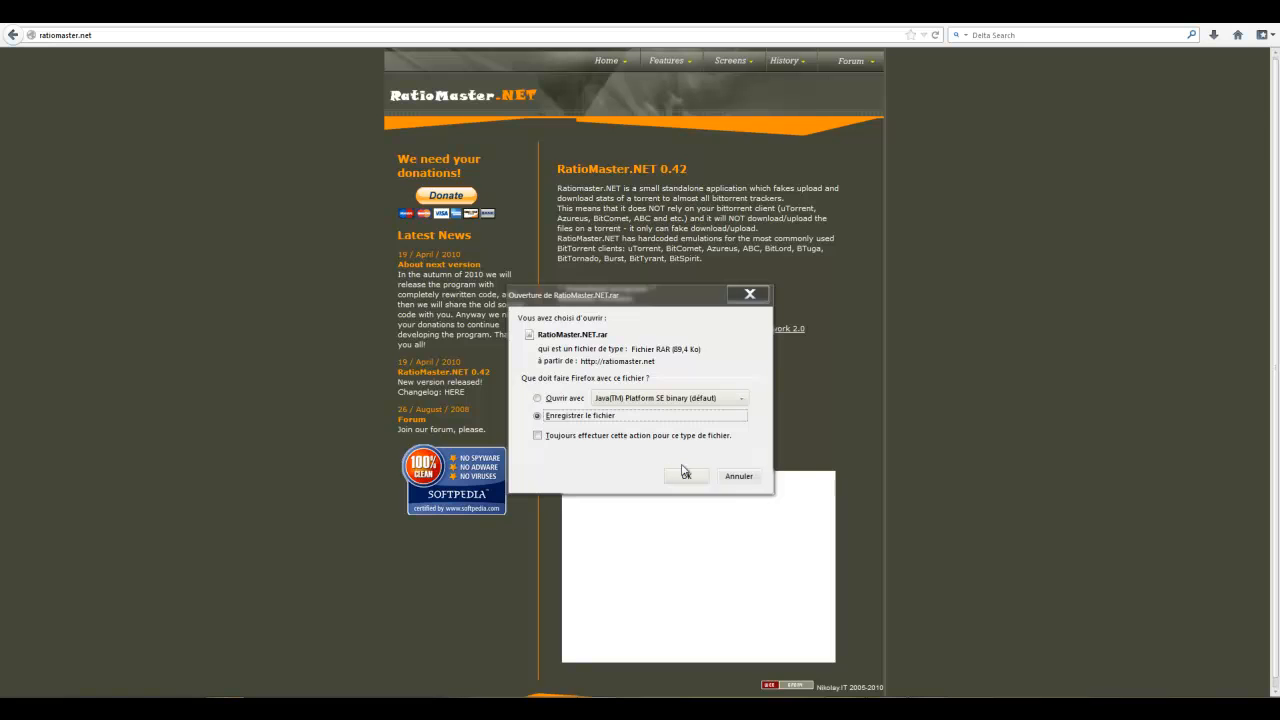
Save RatioMaster.NET.rar from the site and show it in its download folder with the browser out of the way
left_click(683, 473)
left_click(1213, 36)
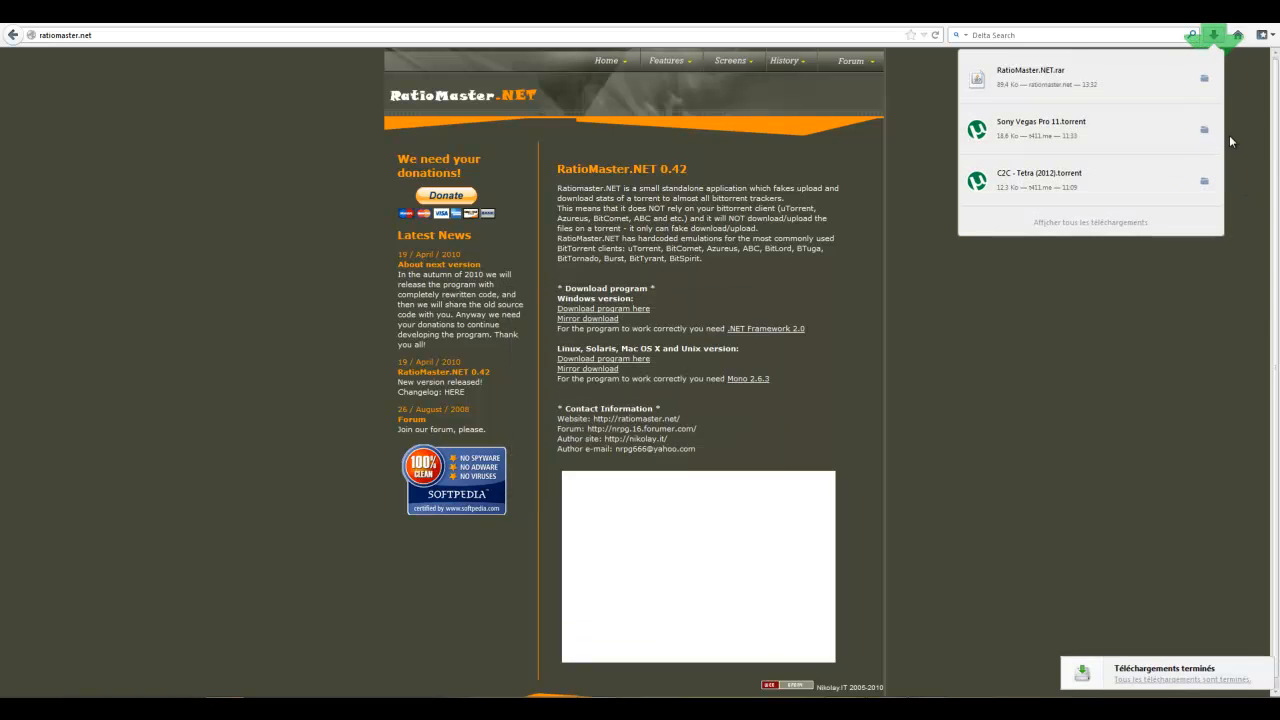
left_click(1204, 78)
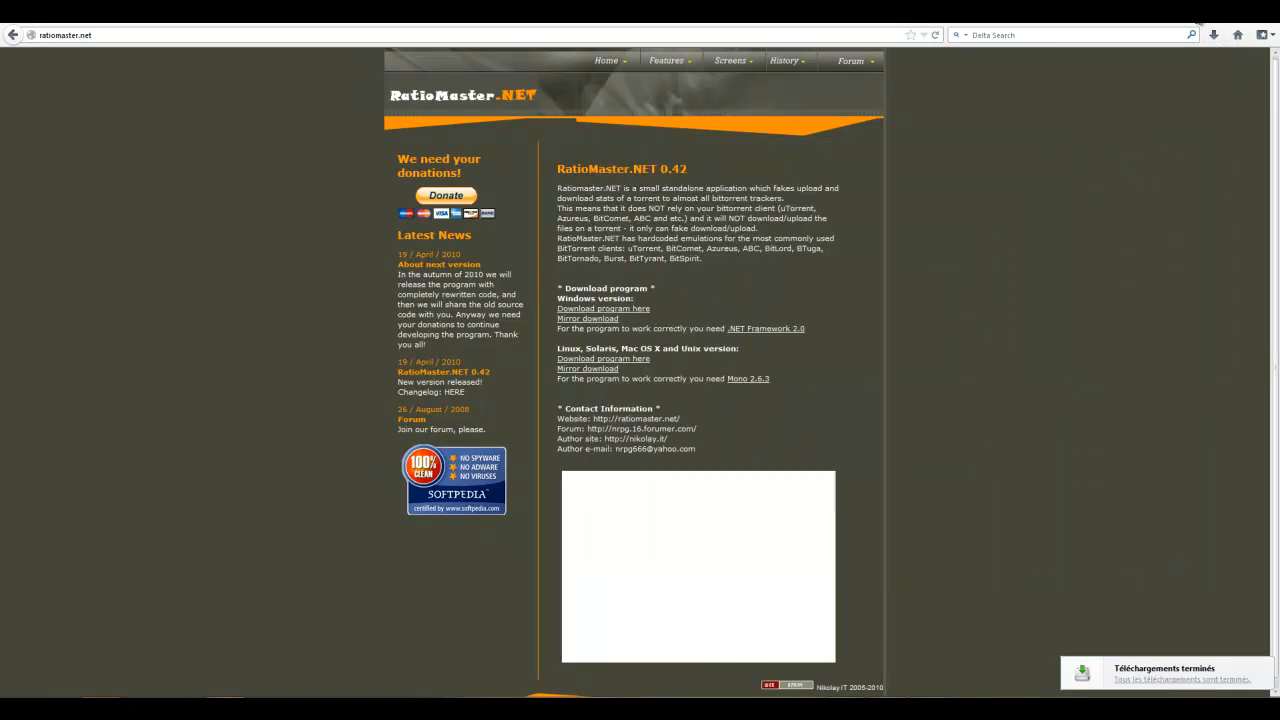
left_click(1196, 17)
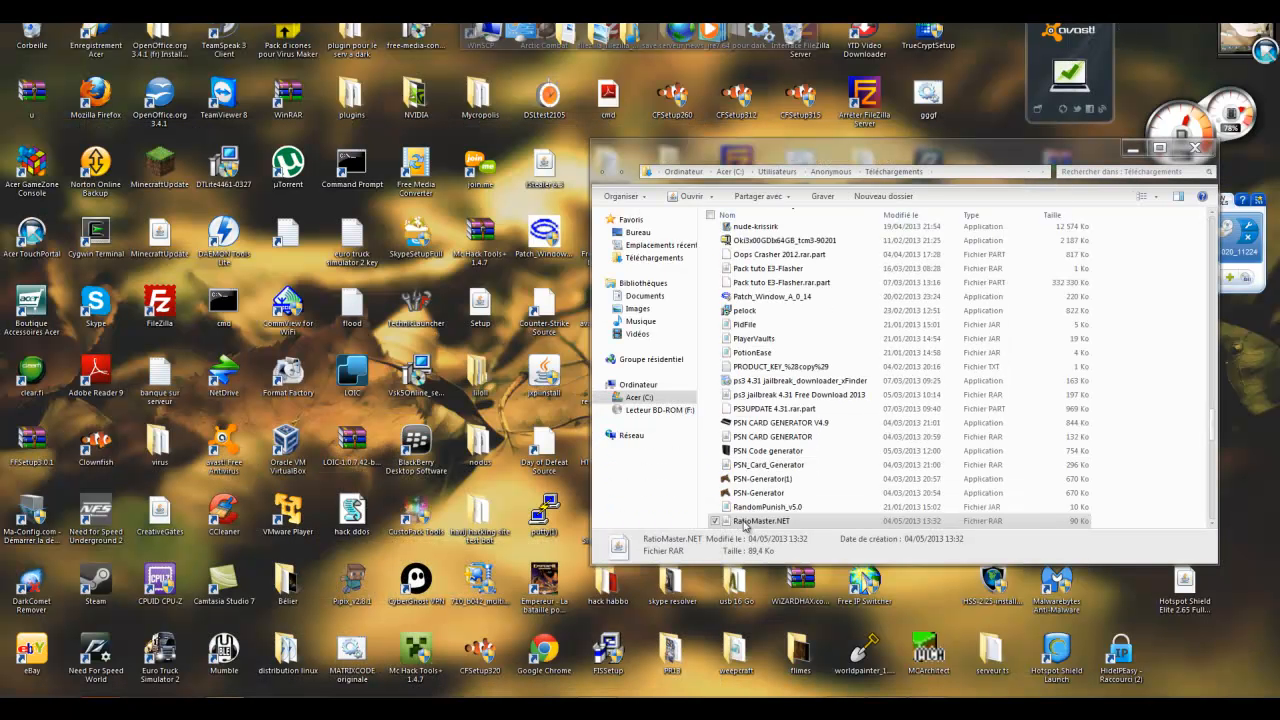
Open the downloaded RatioMaster.NET archive with a program chosen from its Open With options
right_click(748, 527)
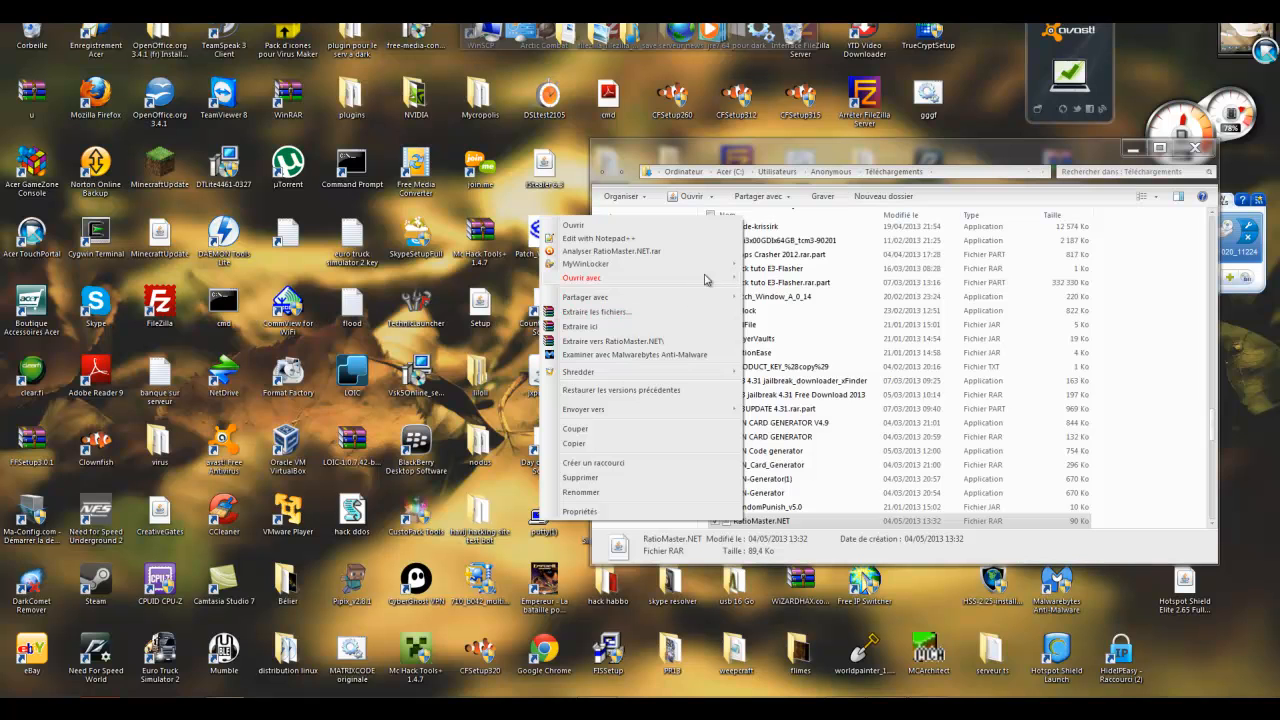
mouse_move(707, 280)
left_click(492, 306)
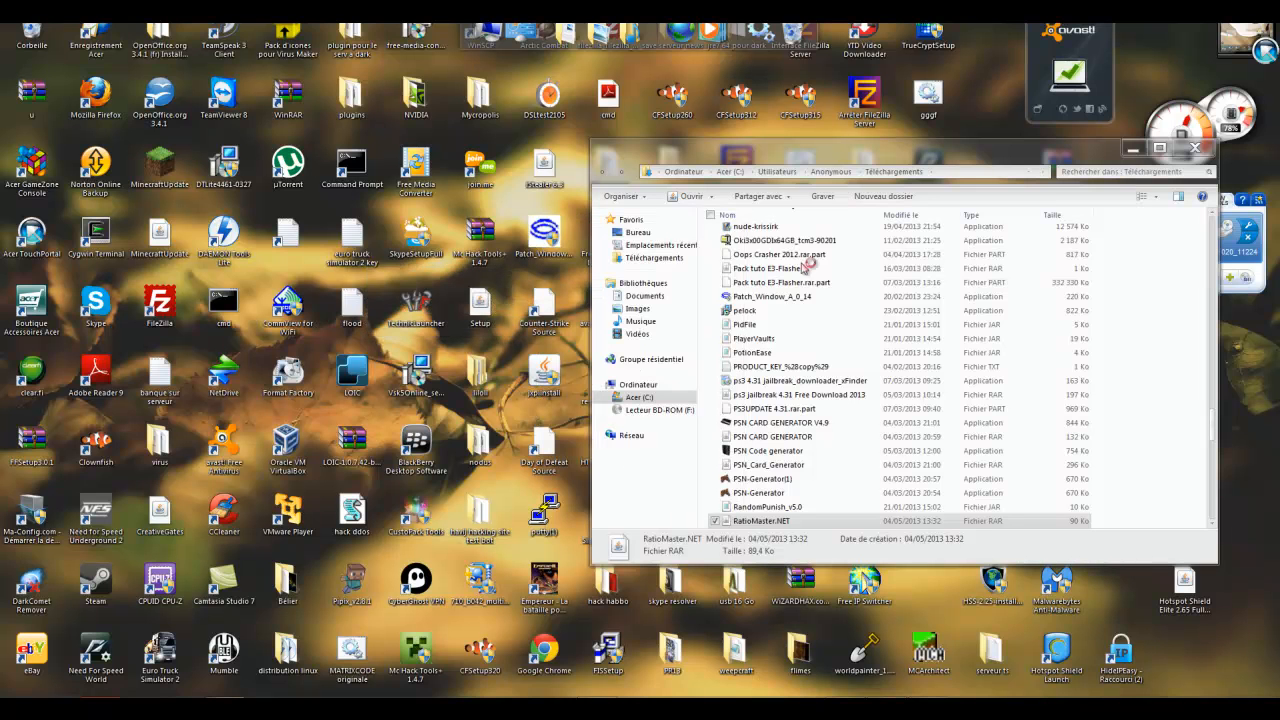
Close the download folder, dismiss the WinRAR notice and open the desktop's LOL folder beside the RatioMaster.NET archive
left_click(1196, 152)
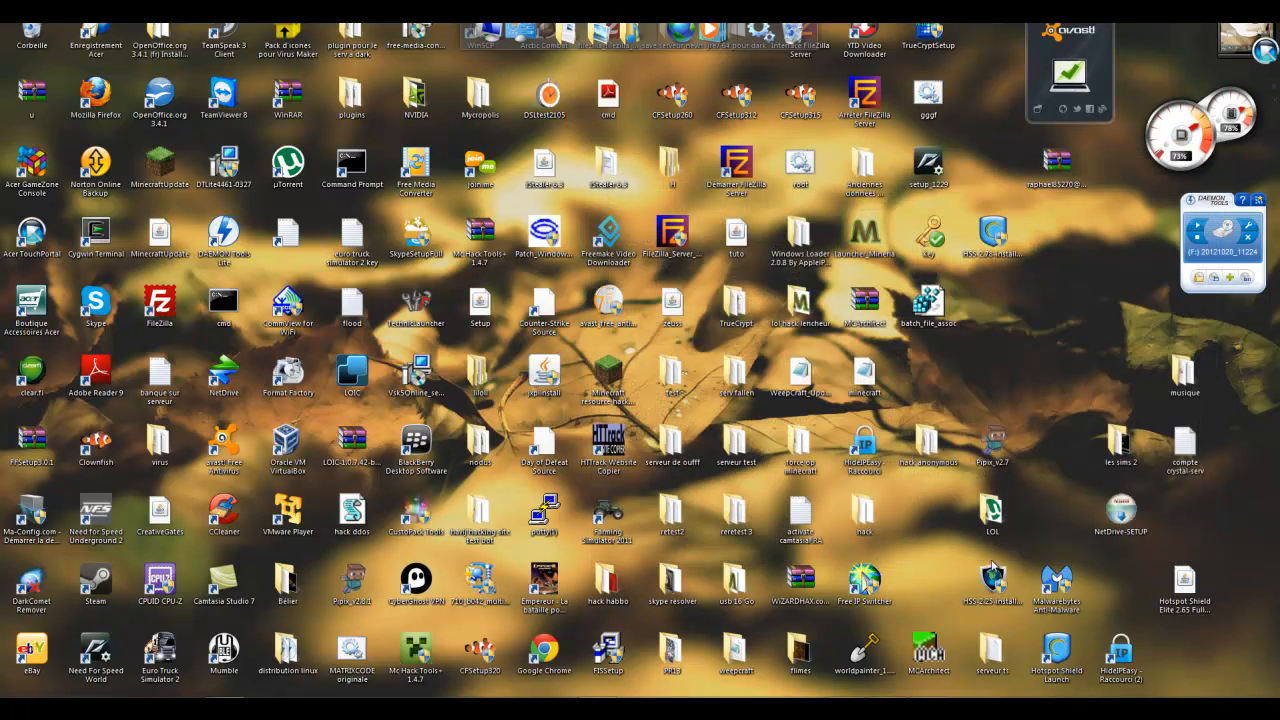
double_click(992, 509)
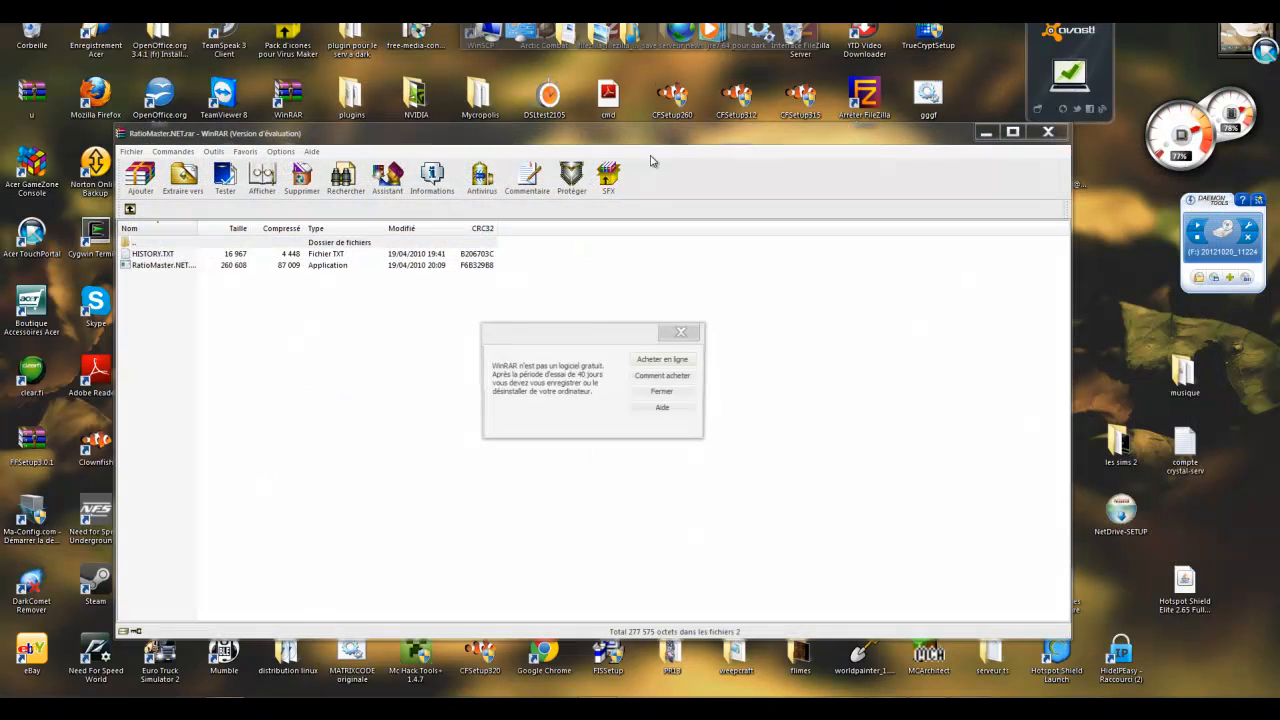
left_click(665, 377)
left_click_drag(780, 150, 656, 155)
double_click(1000, 512)
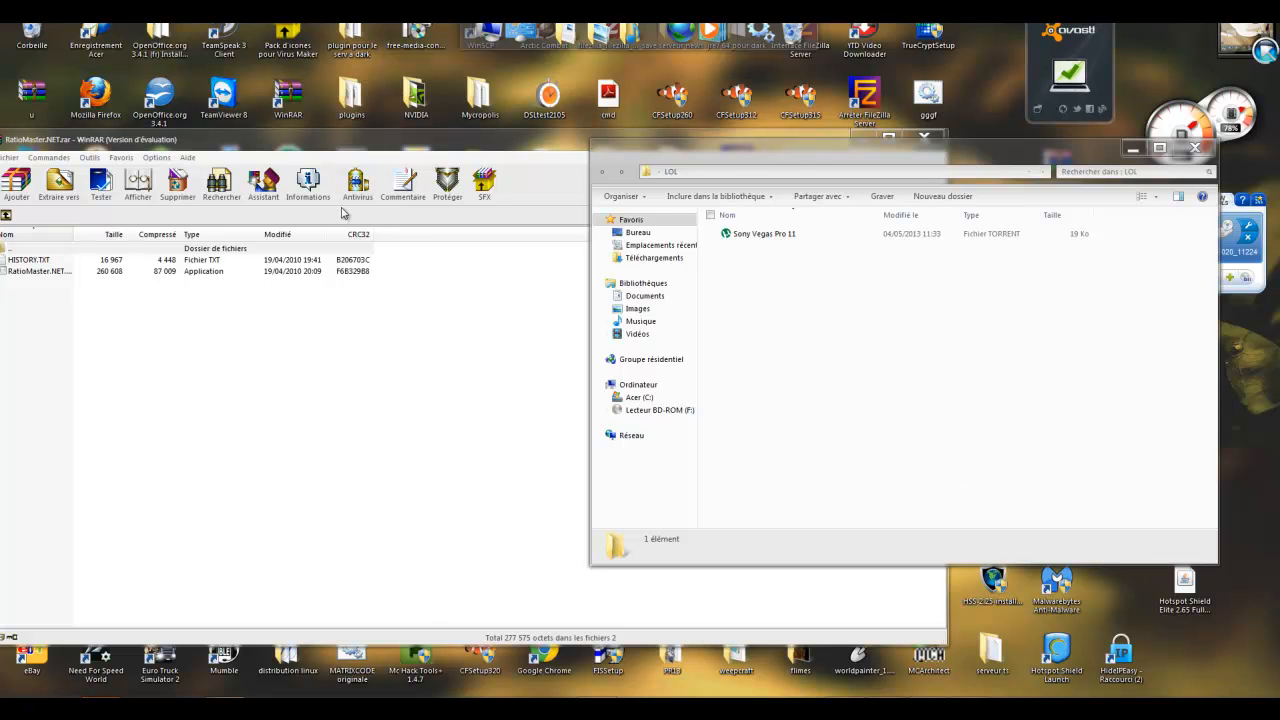
Extract HISTORY.TXT and the RatioMaster.NET application from the archive into the LOL folder
left_click(777, 237)
left_click(811, 340)
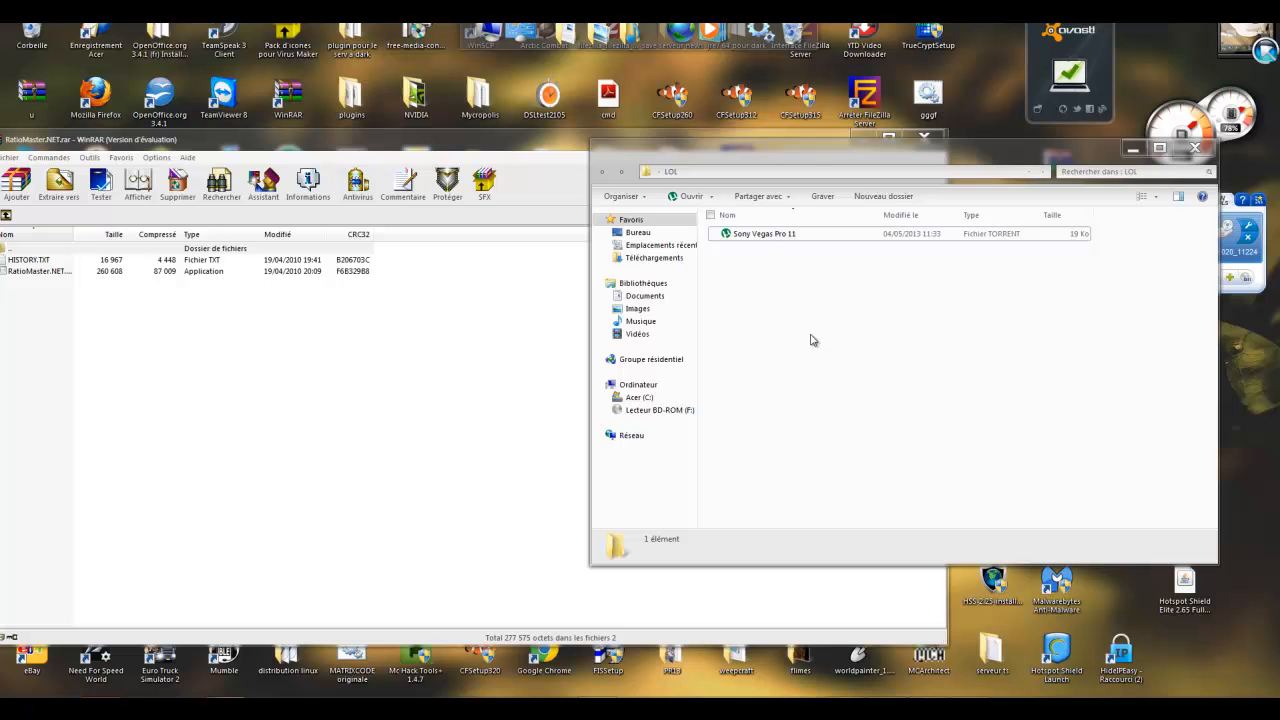
left_click(418, 319)
left_click_drag(372, 155, 425, 376)
left_click_drag(256, 550, 690, 470)
left_click(404, 554)
left_click_drag(220, 545, 966, 300)
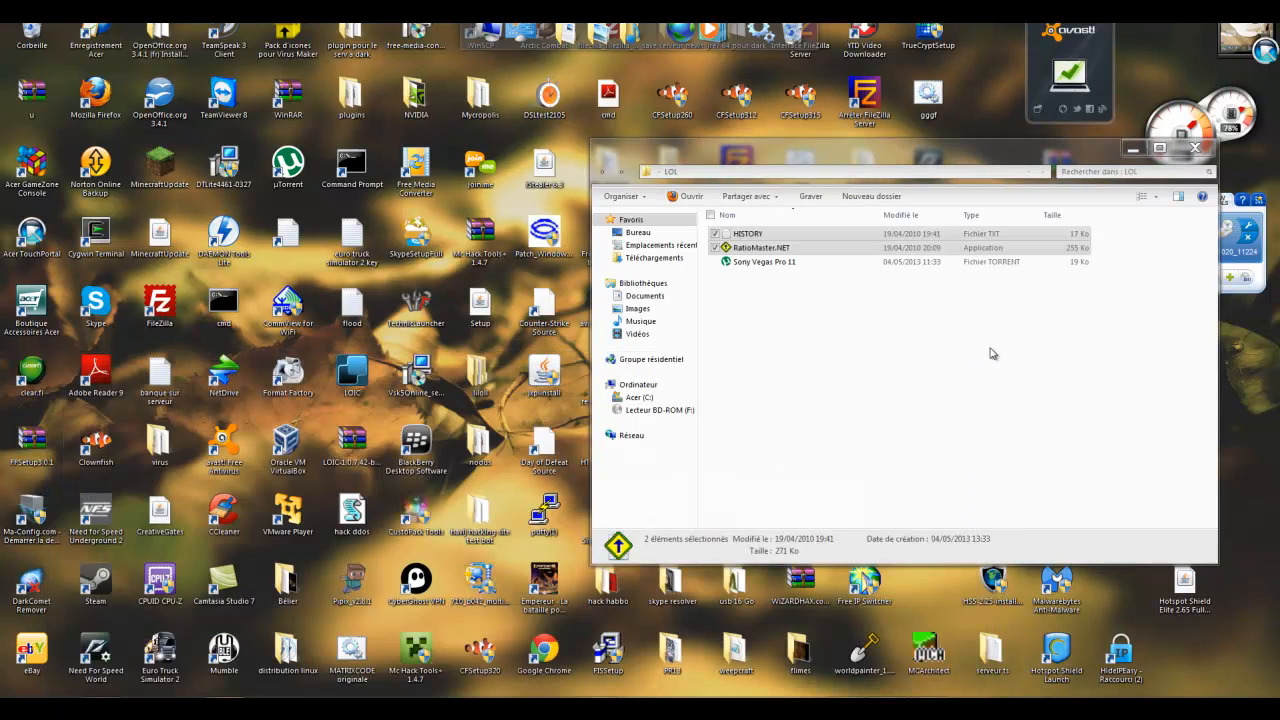
Launch RatioMaster.NET from the LOL folder and clear its log
left_click(975, 359)
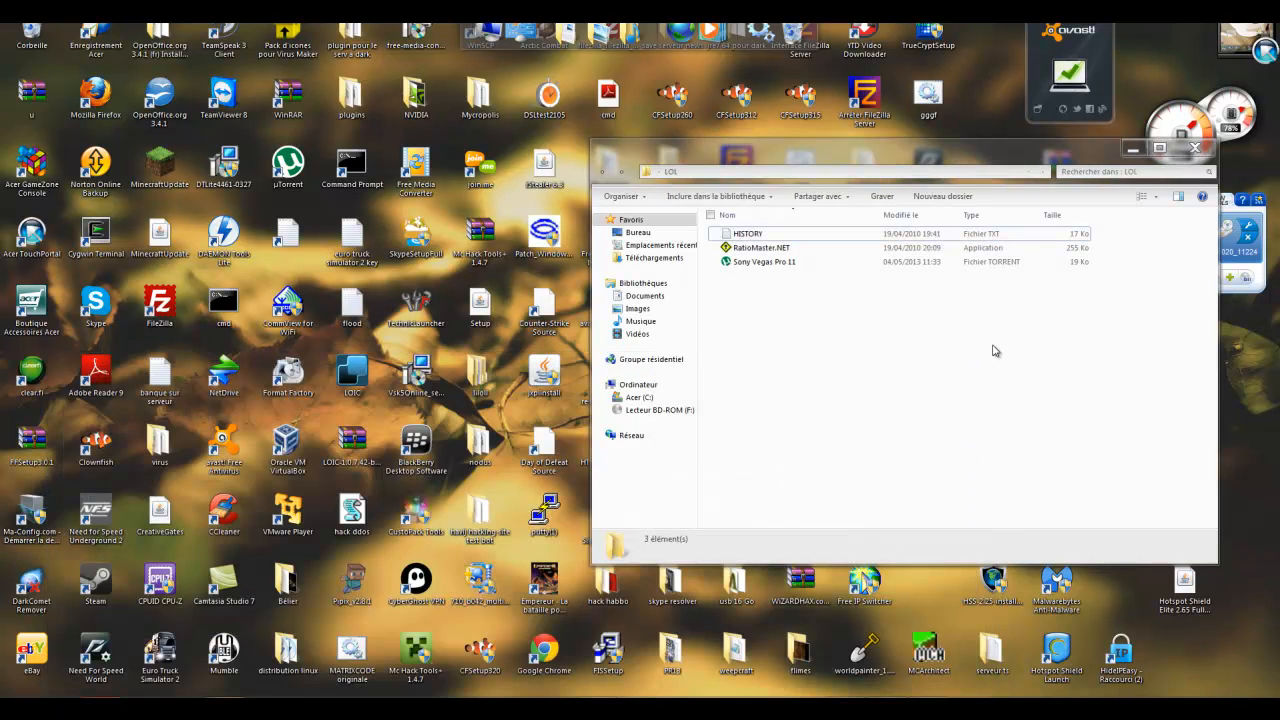
double_click(905, 248)
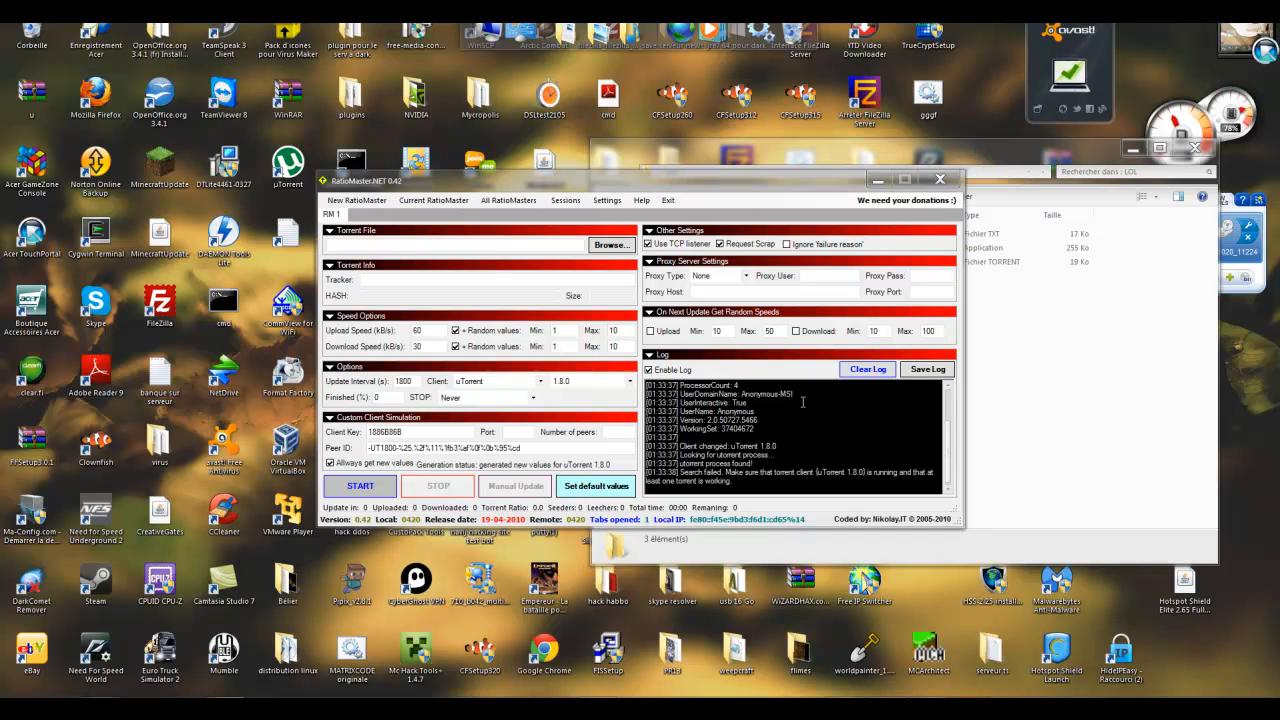
left_click(868, 370)
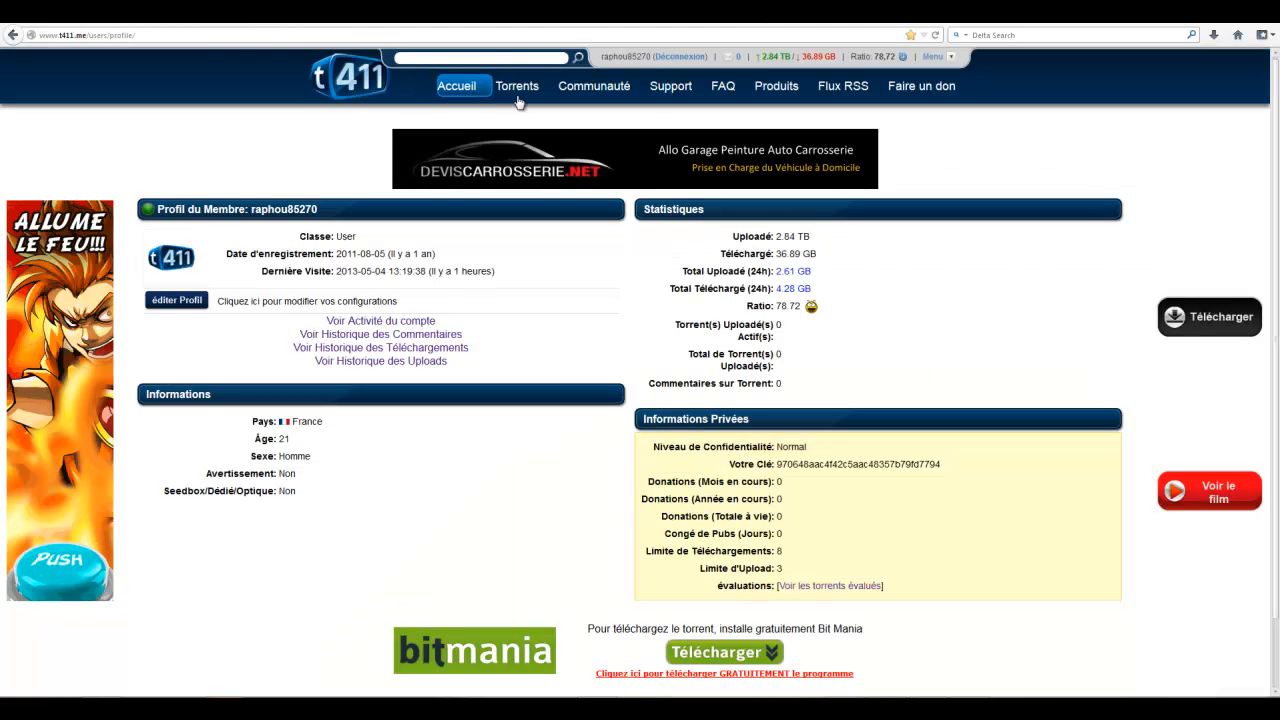
Open t411's Torrents Rapides (Top 100) list in the browser and view the The Walking Dead S03E16.FINAL torrent page
mouse_move(517, 88)
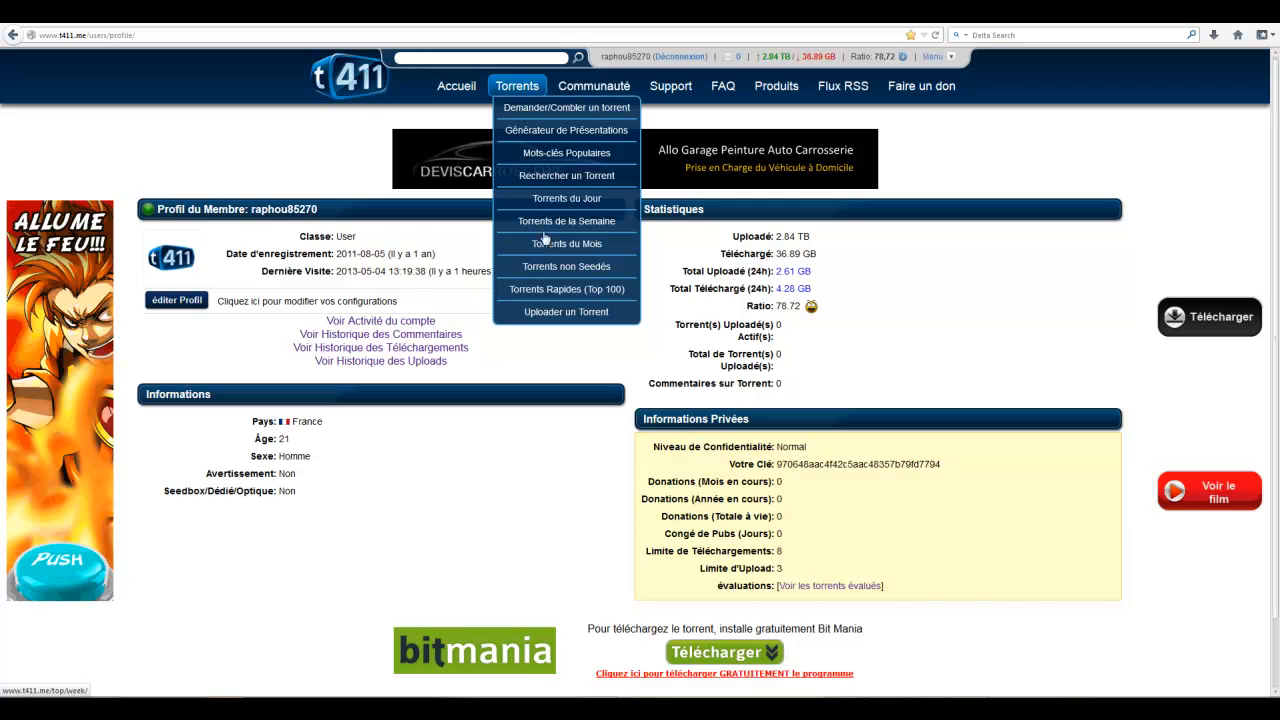
left_click(596, 292)
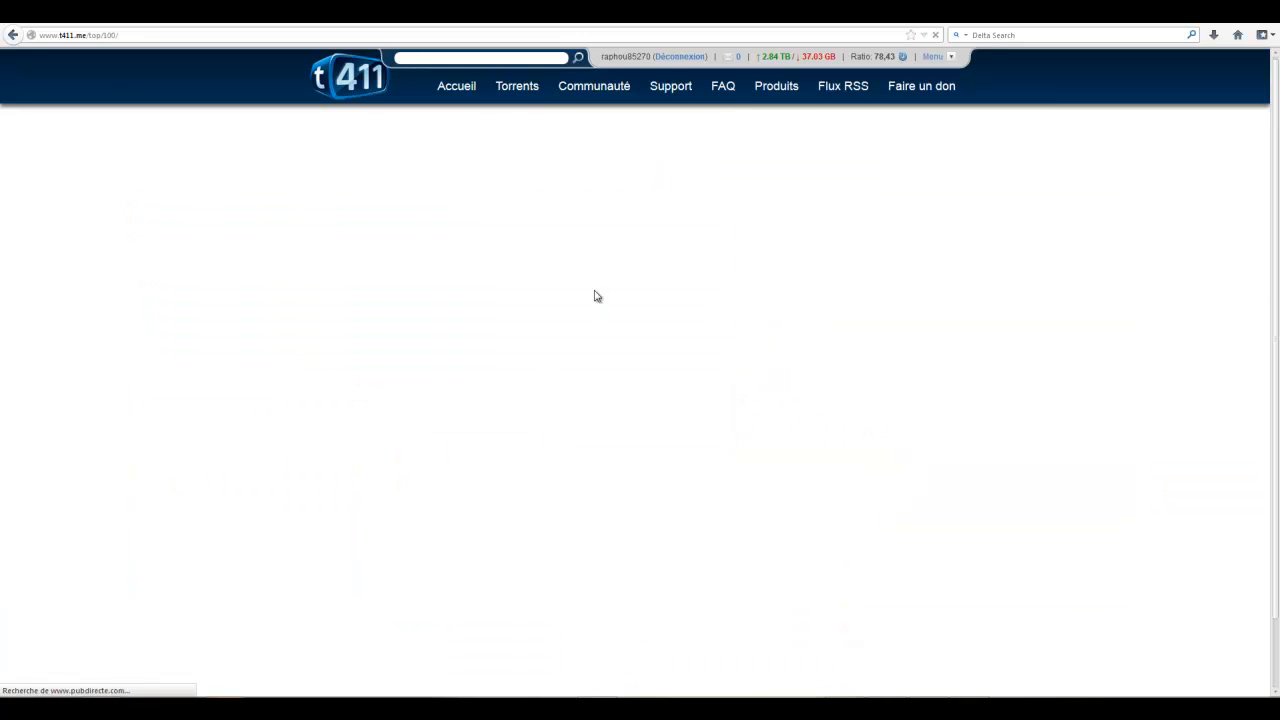
scroll(400, 300, "down", 15)
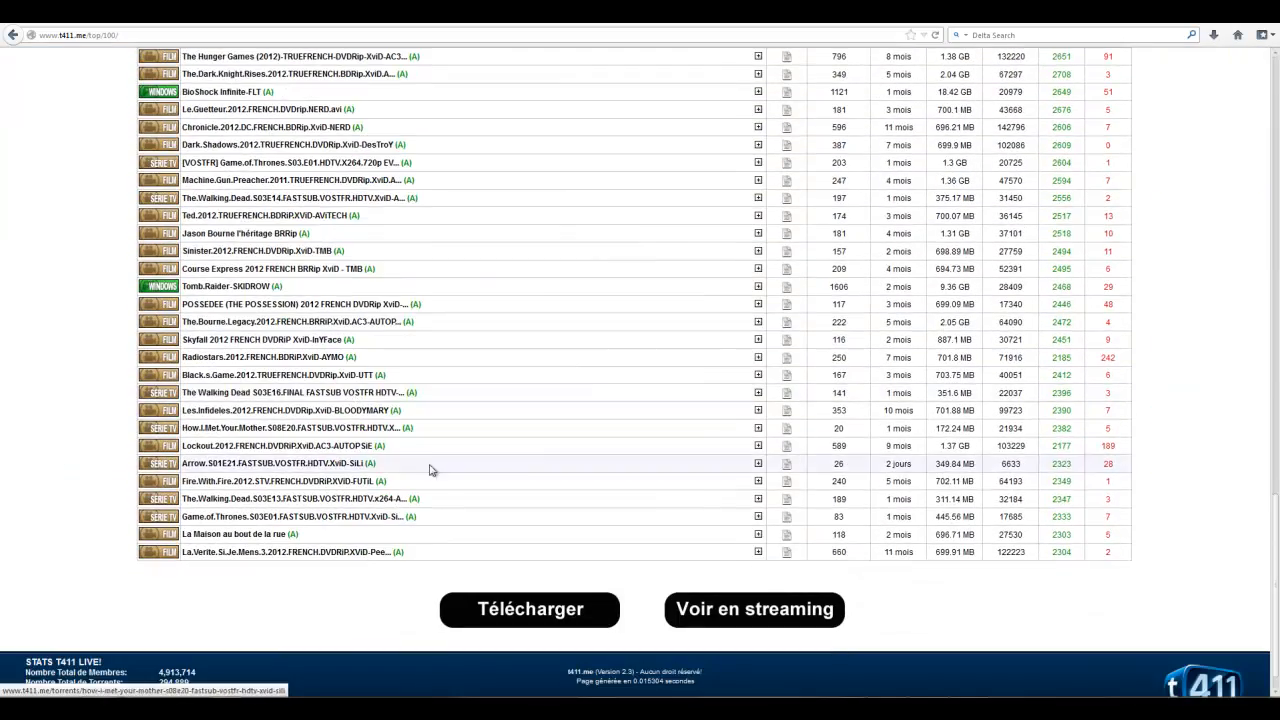
left_click(356, 396)
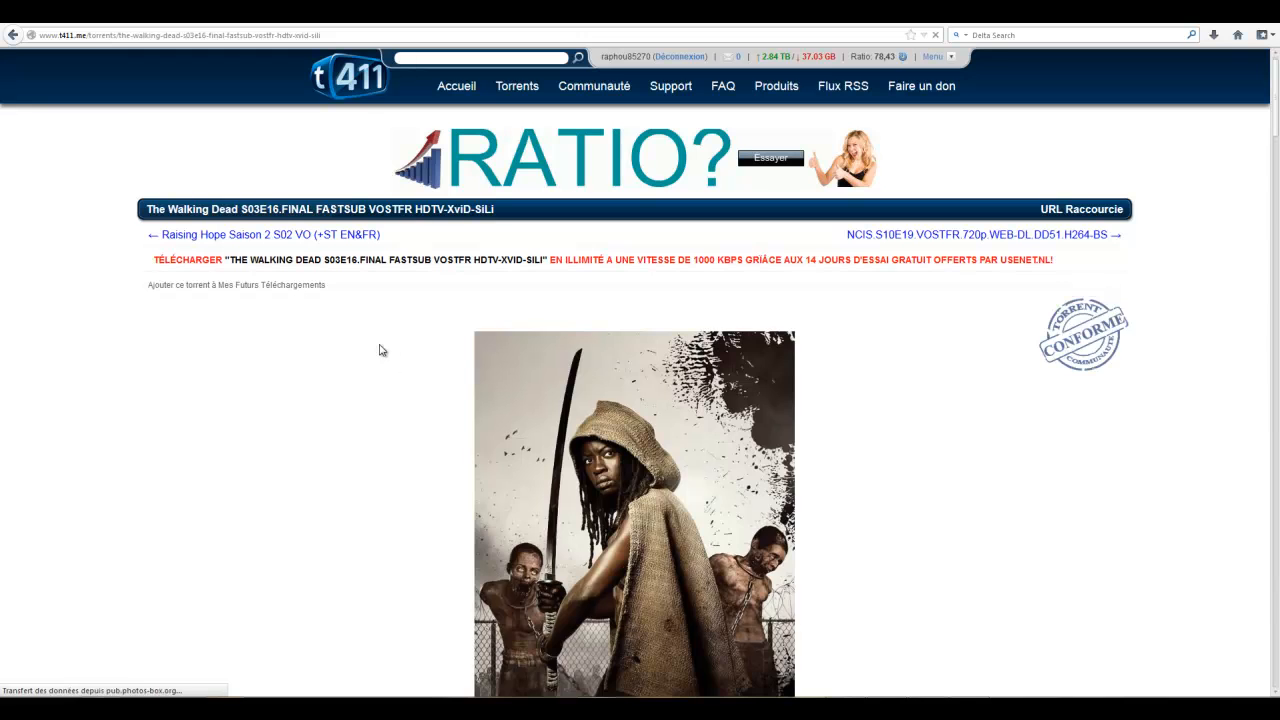
Download the Walking Dead S03E16 torrent file, saving it to disk instead of opening it with µTorrent
scroll(416, 455, "down", 3)
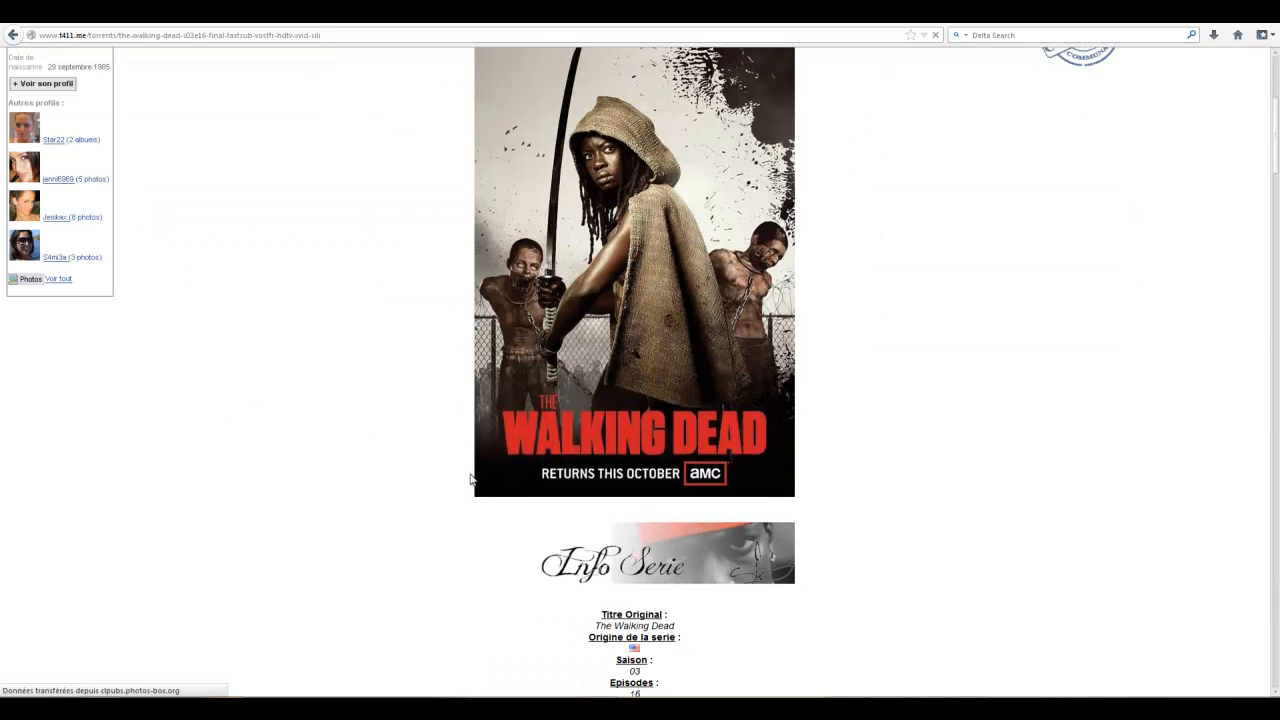
scroll(462, 470, "down", 8)
scroll(444, 464, "down", 5)
left_click(540, 405)
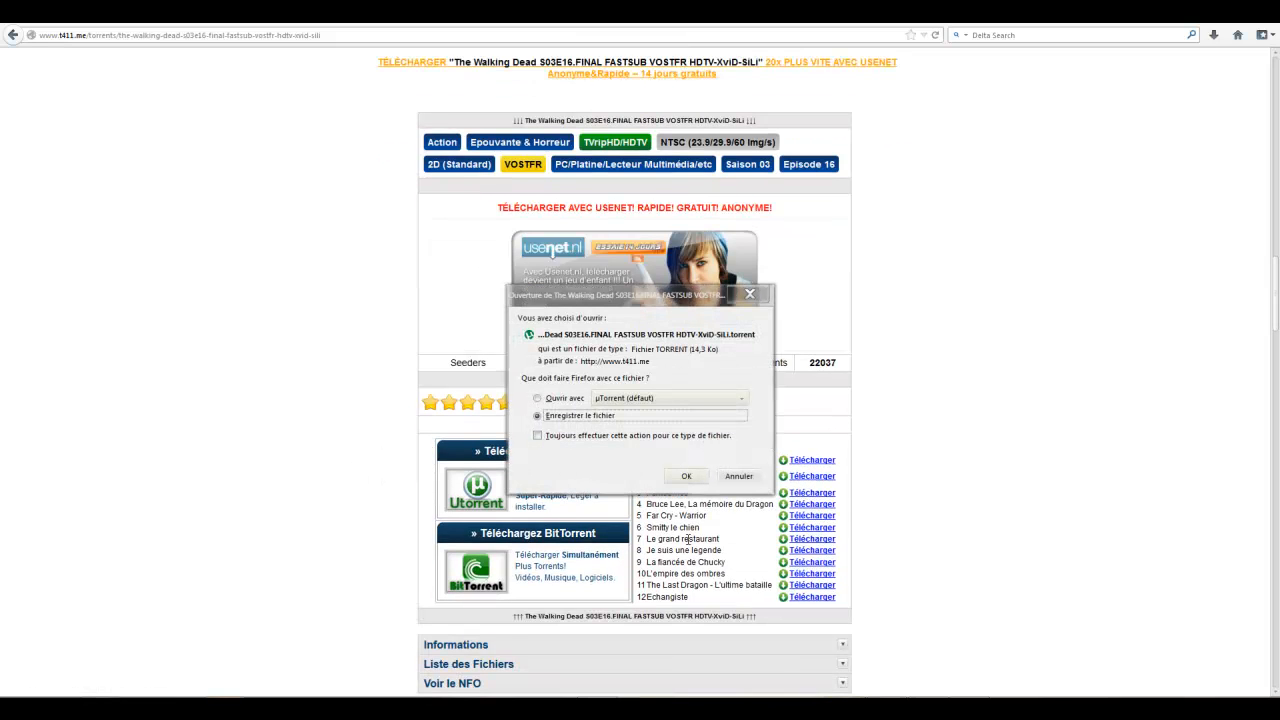
left_click(539, 399)
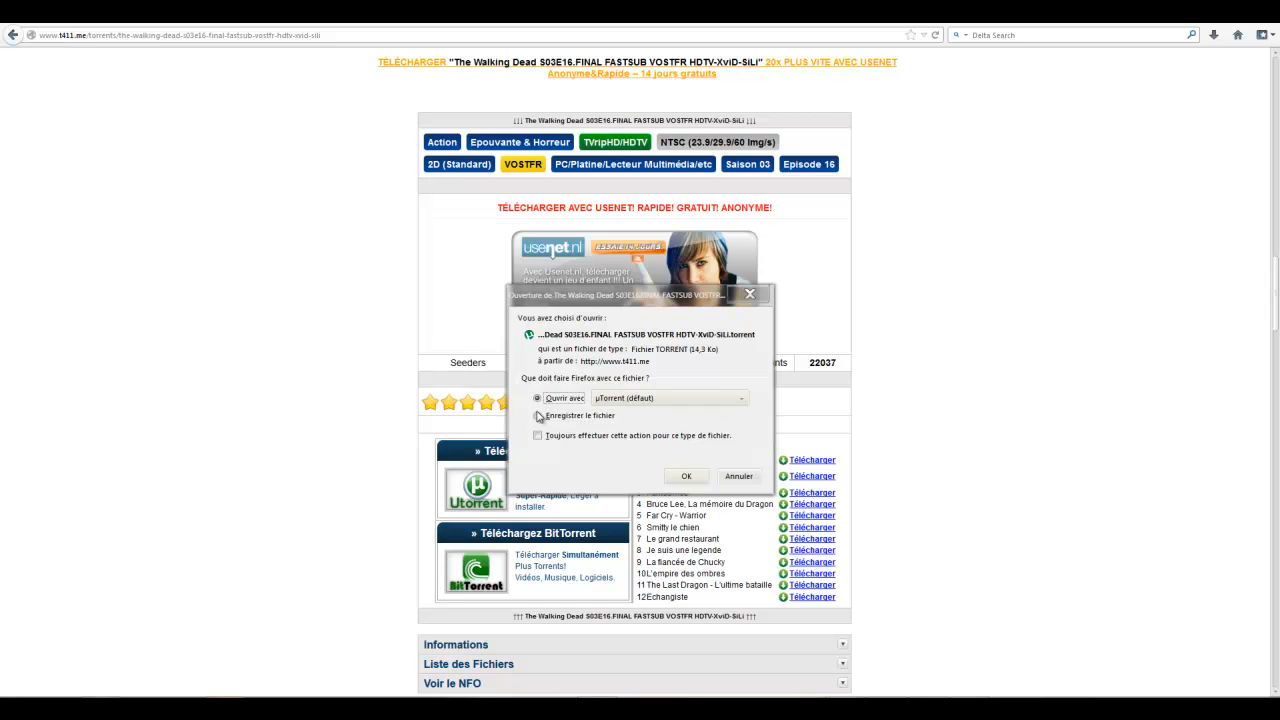
left_click(540, 417)
left_click(686, 476)
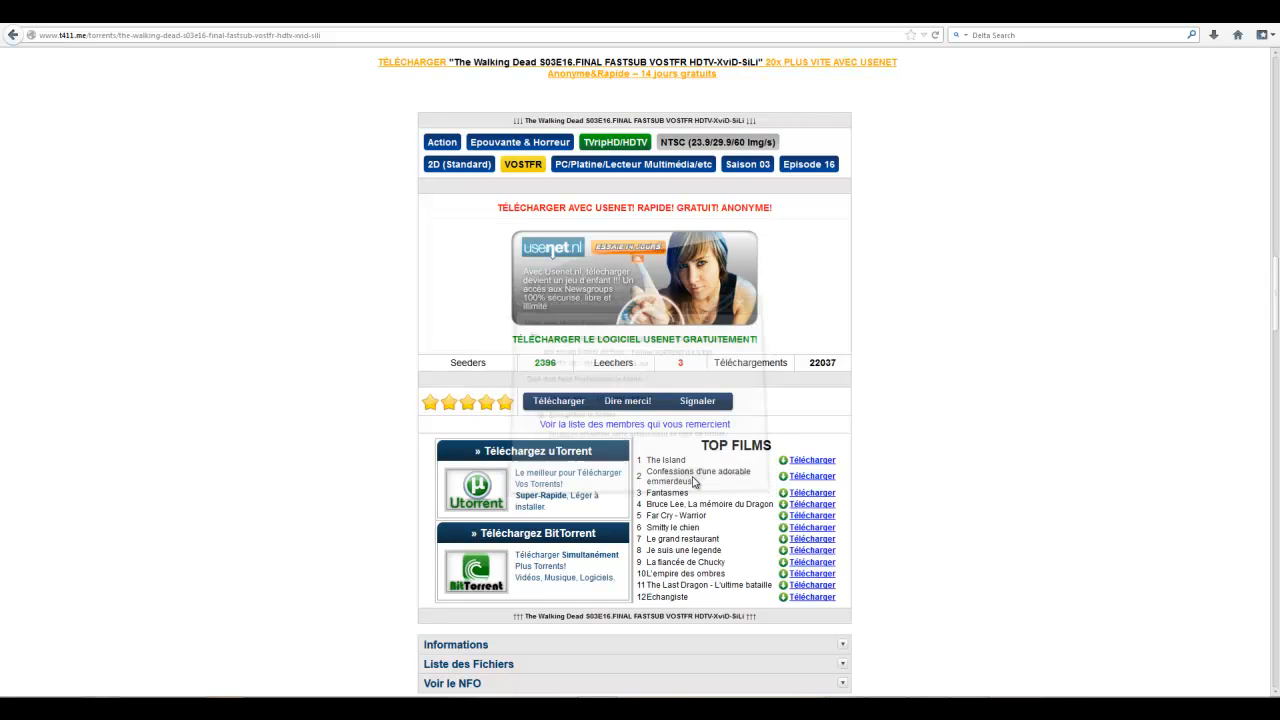
Show the downloaded torrent in its folder, move it into the LOL folder and close the download folder
left_click(1213, 35)
left_click(1204, 79)
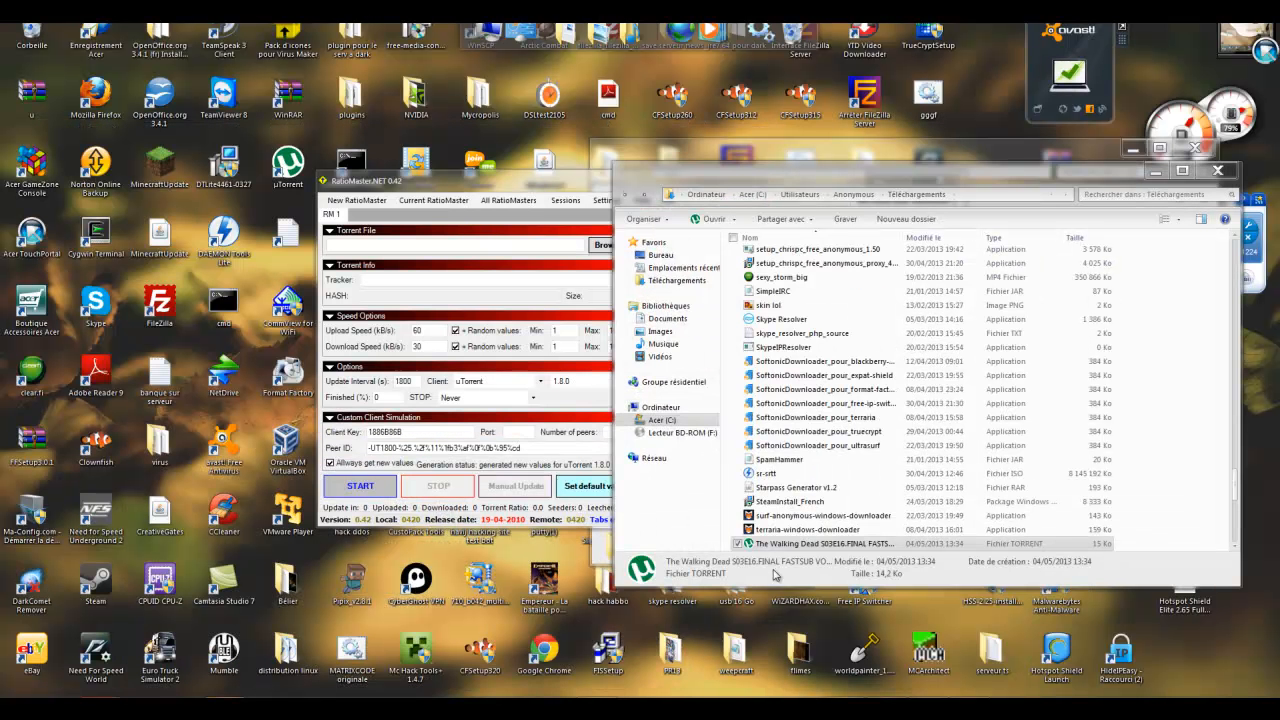
left_click_drag(800, 549, 665, 337)
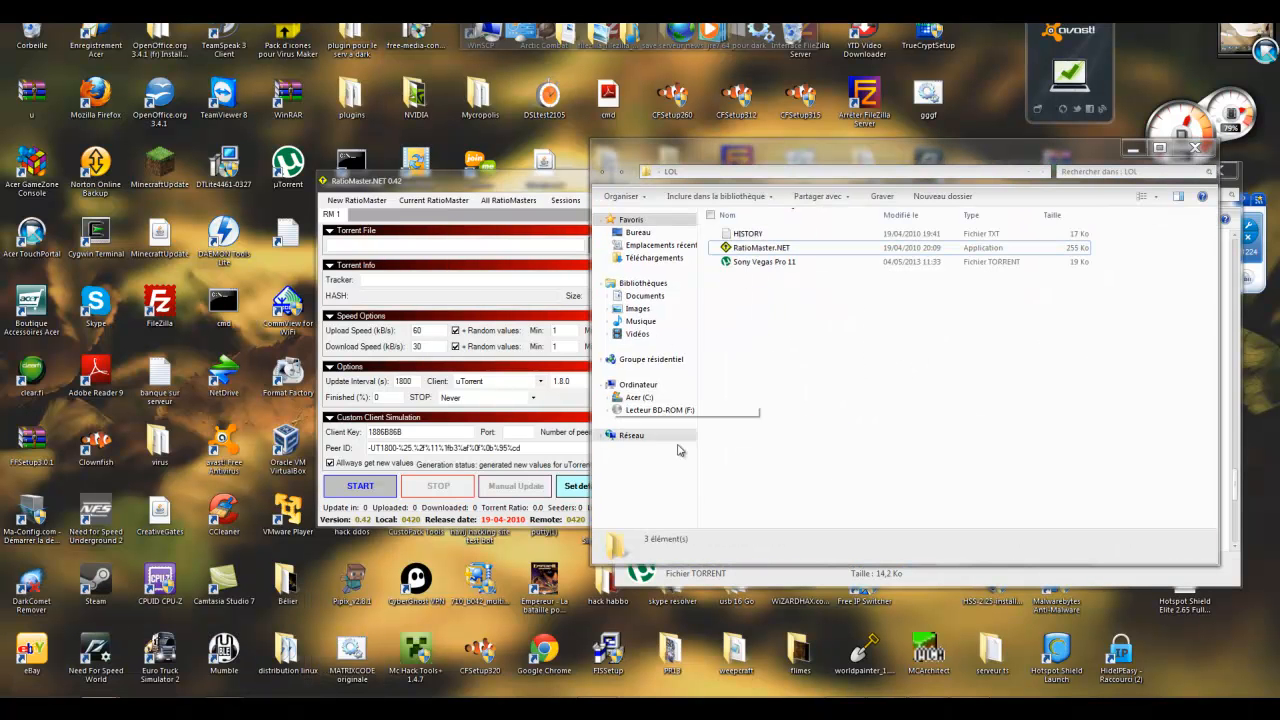
left_click_drag(800, 163, 148, 210)
left_click_drag(785, 553, 263, 451)
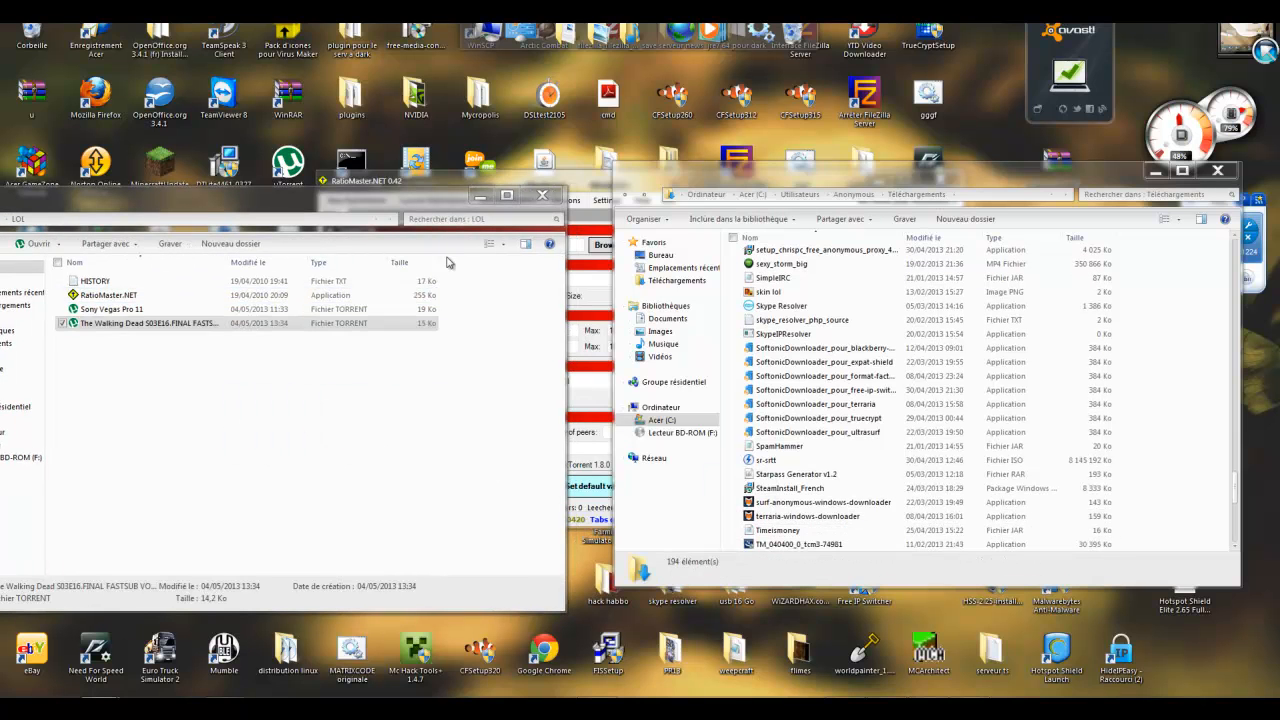
left_click(478, 308)
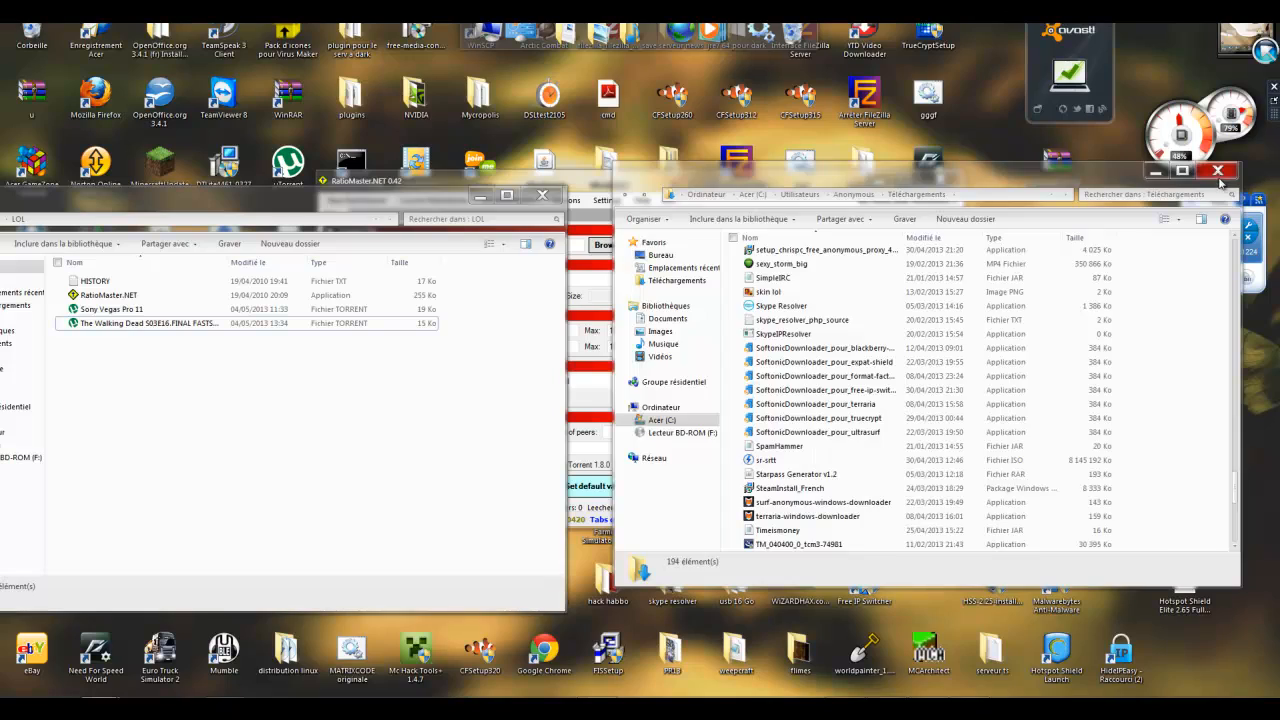
left_click(1218, 171)
Load the The Walking Dead S03E16 torrent from the LOL folder into RatioMaster.NET
left_click(552, 183)
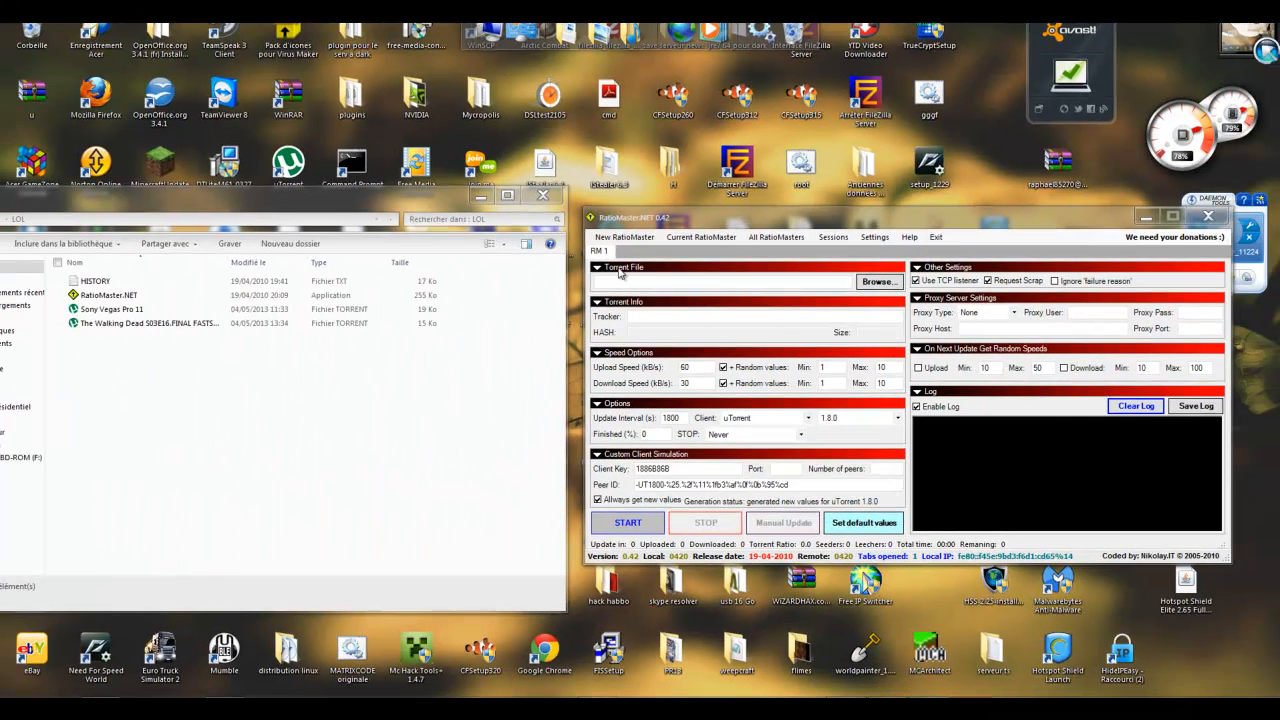
left_click(878, 287)
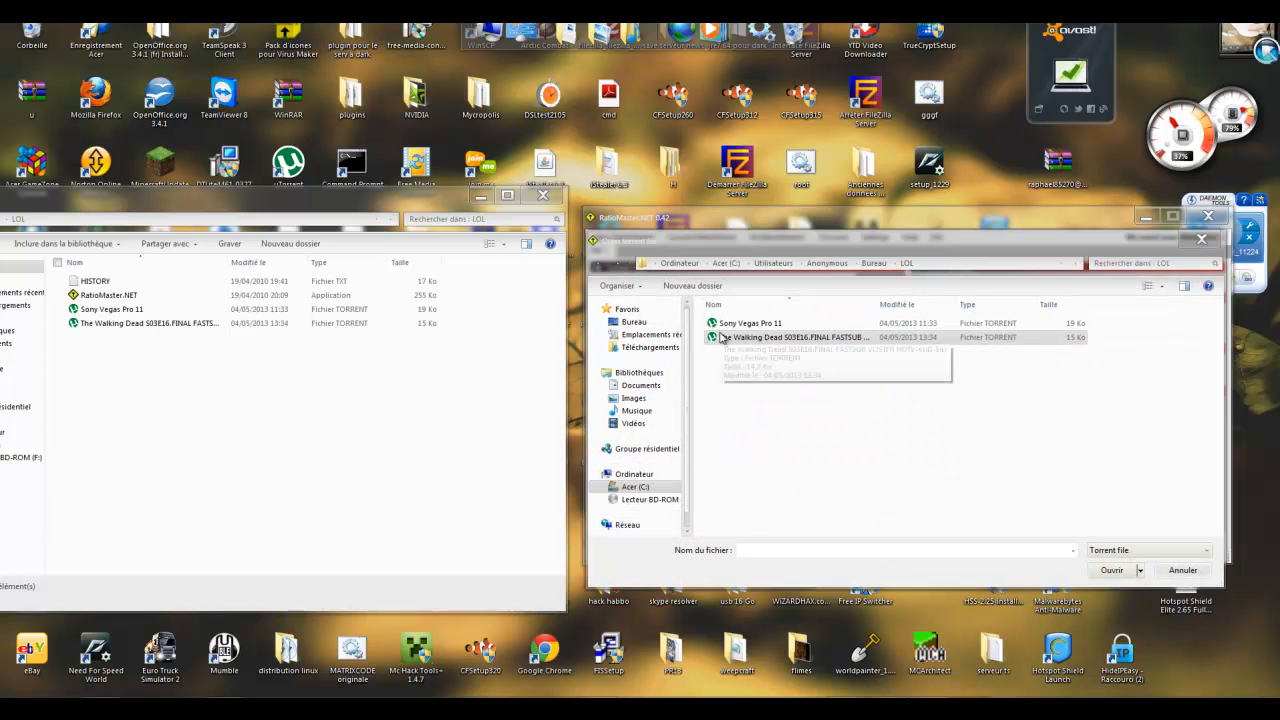
left_click(748, 338)
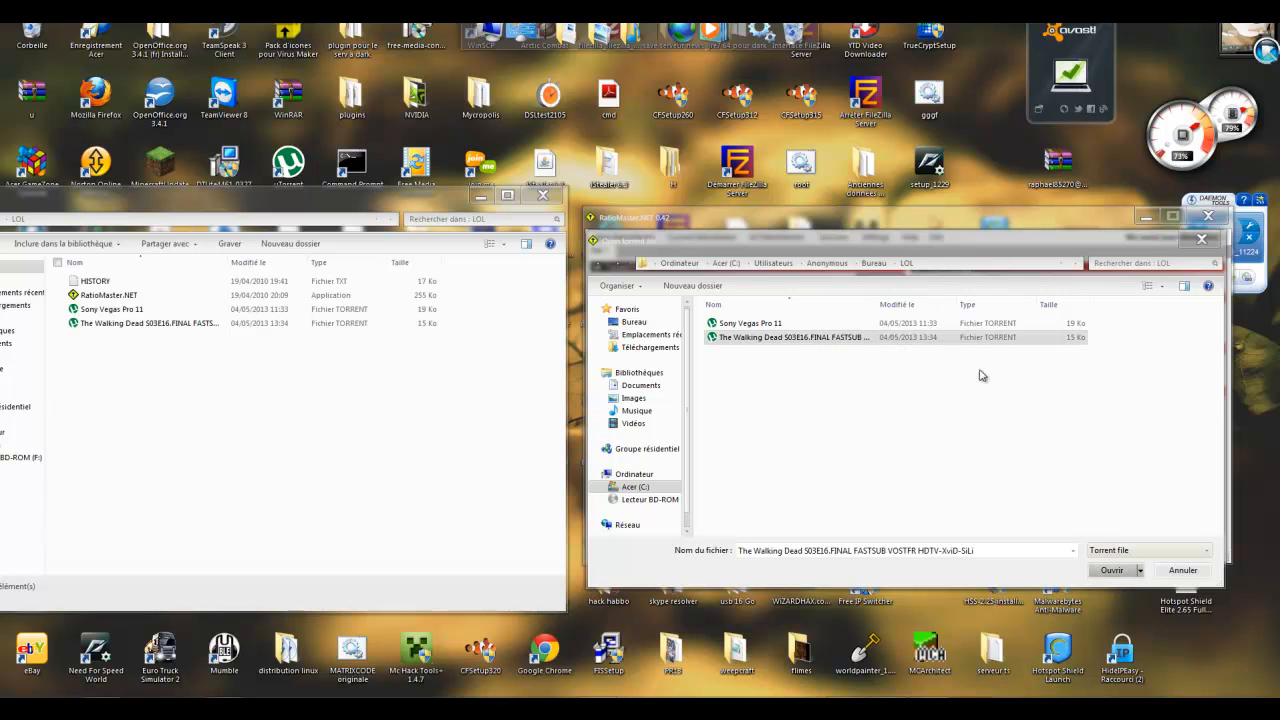
left_click(1101, 578)
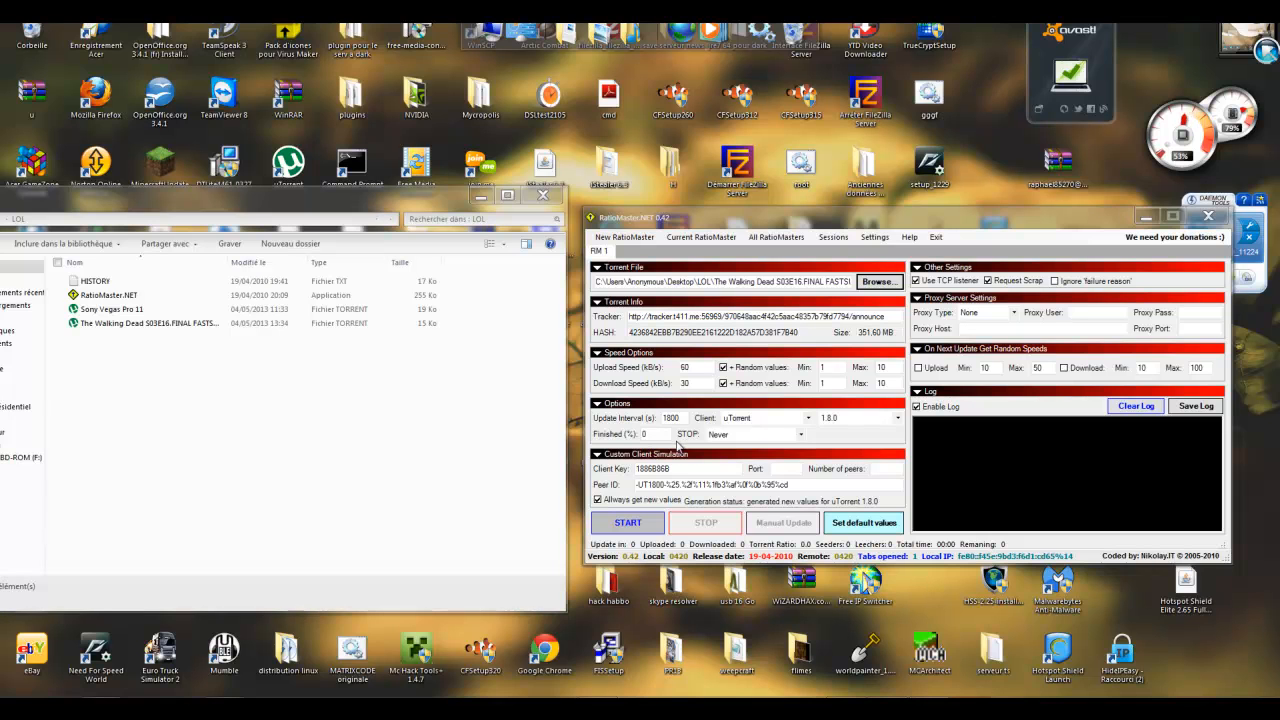
Start the RatioMaster.NET session for the loaded torrent and set the download speed to 3 kB/s
left_click(646, 520)
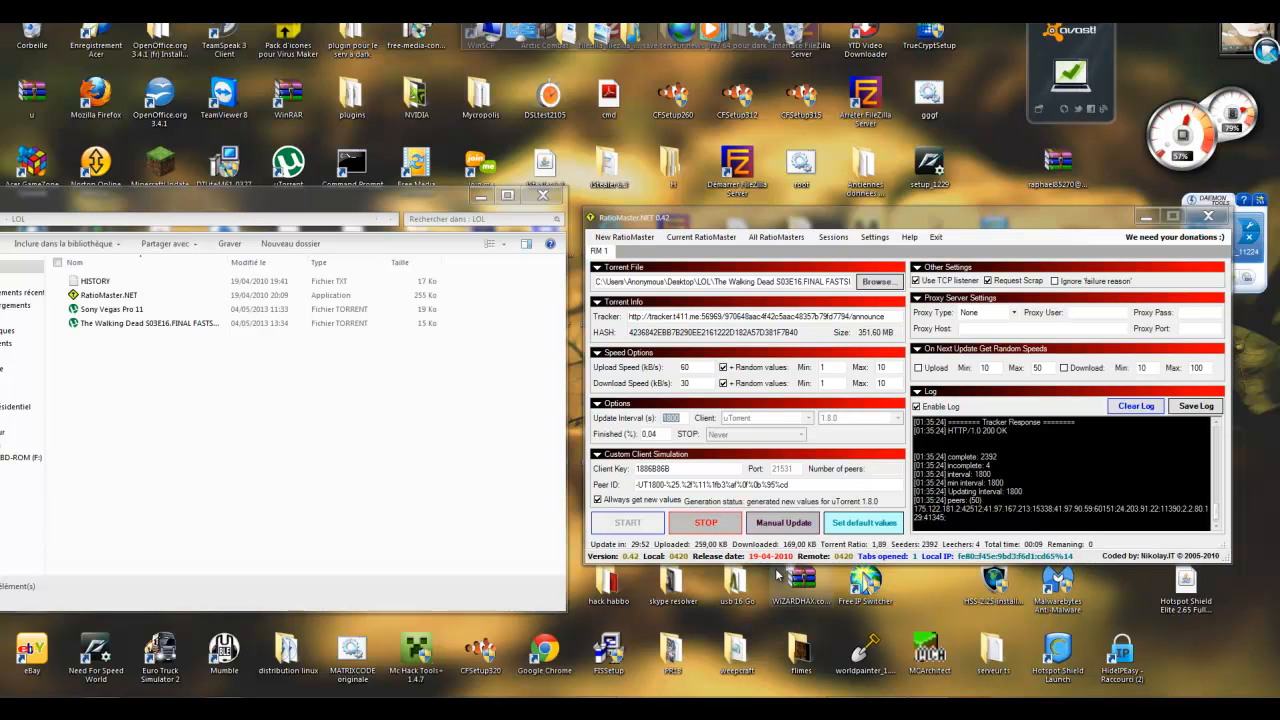
left_click(708, 383)
key("BackSpace")
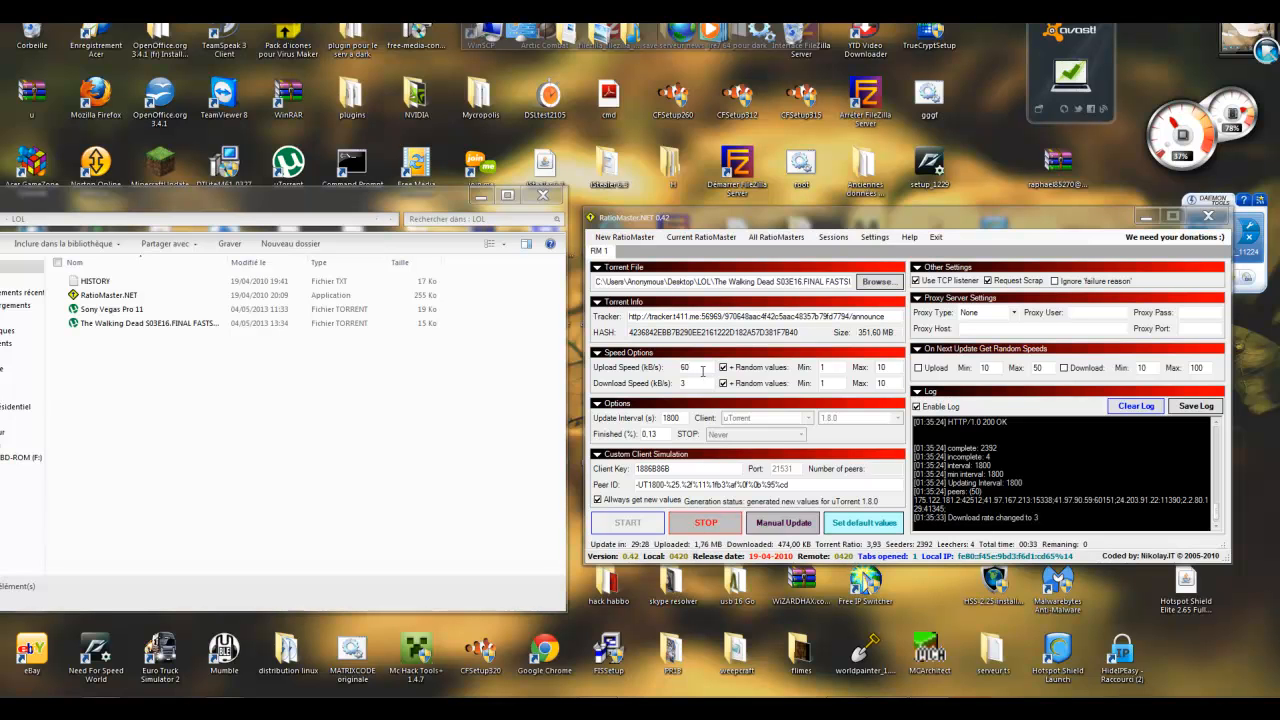
Raise the upload speed to 600 and 6000 kB/s, return it to 60, and stop the session
type("0")
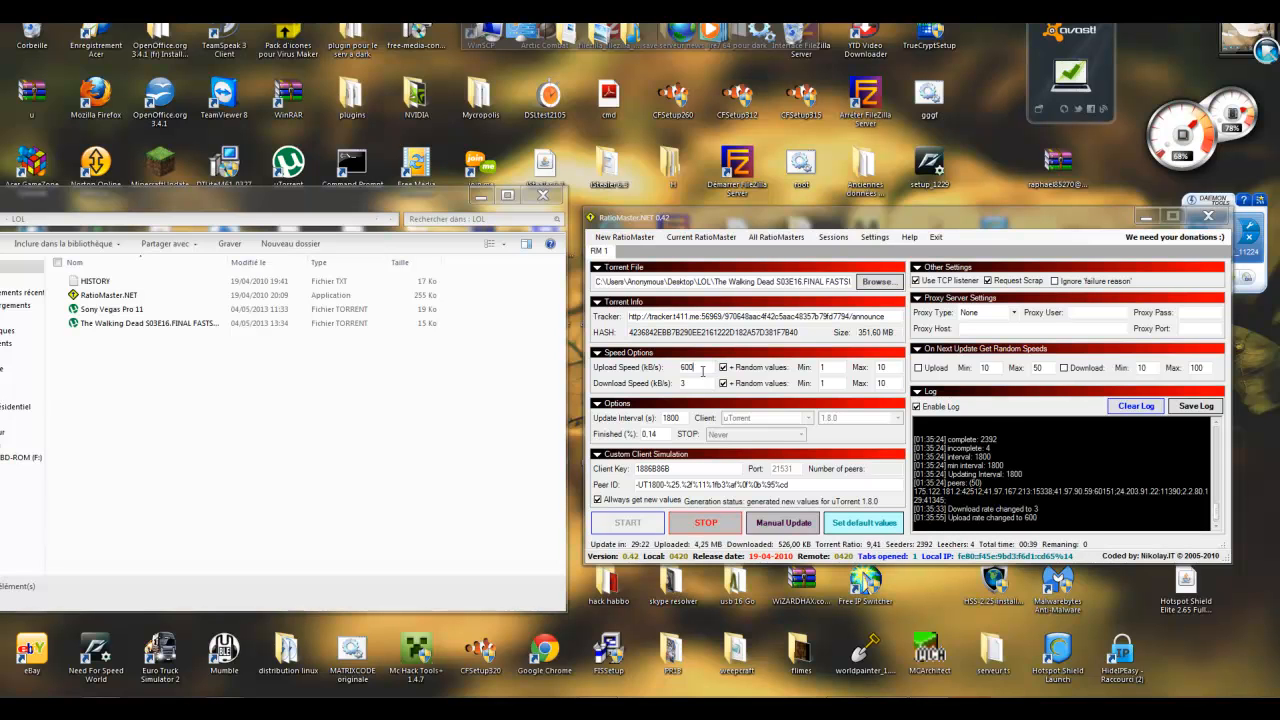
type("0")
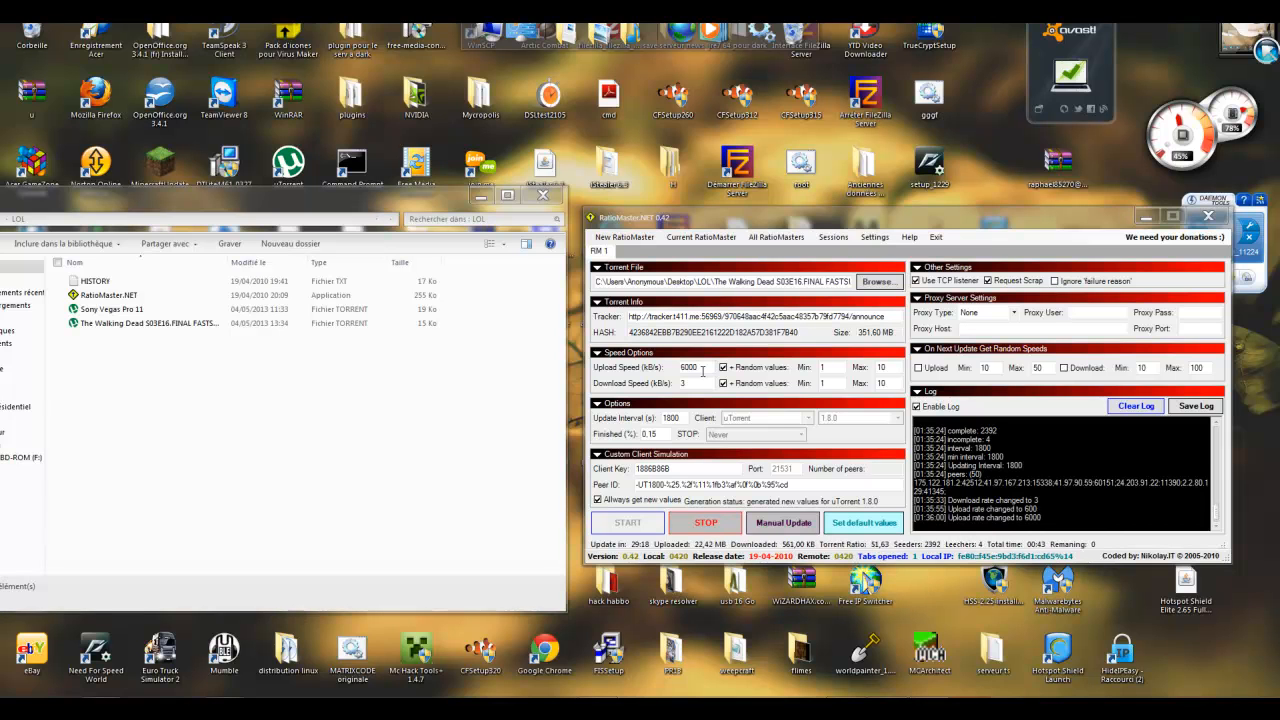
key("BackSpace")
key("BackSpace")
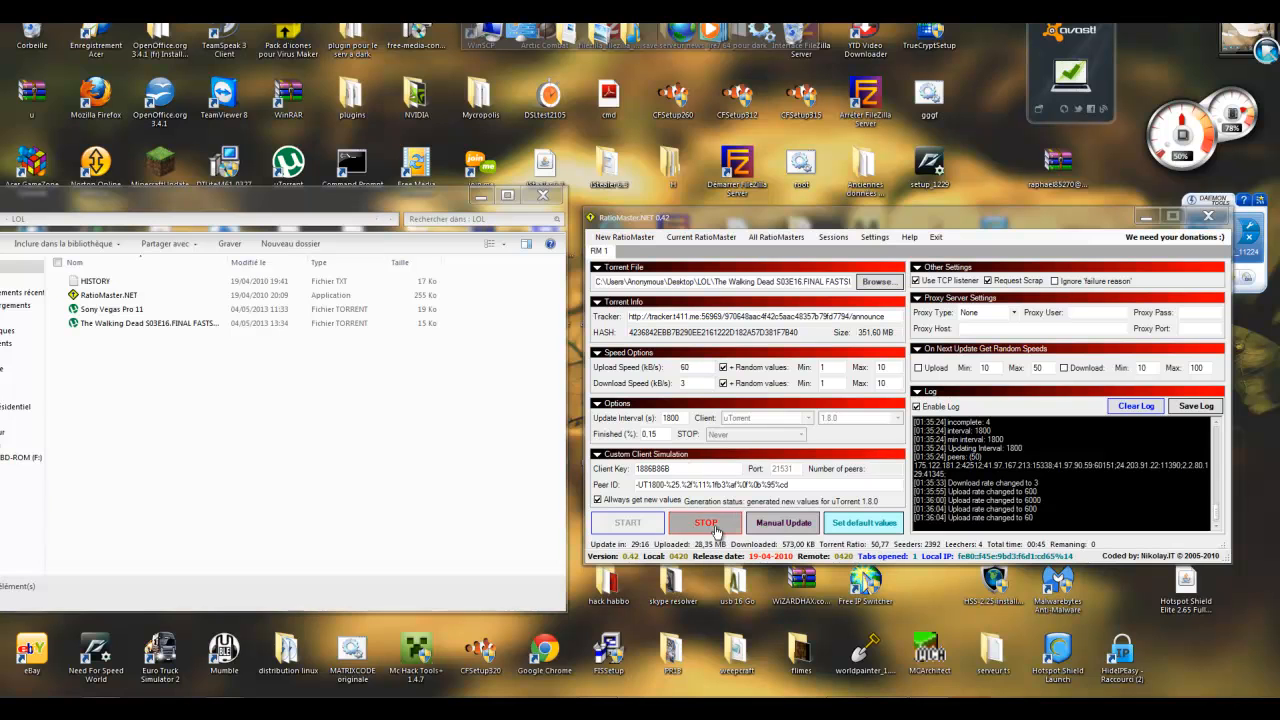
left_click(712, 523)
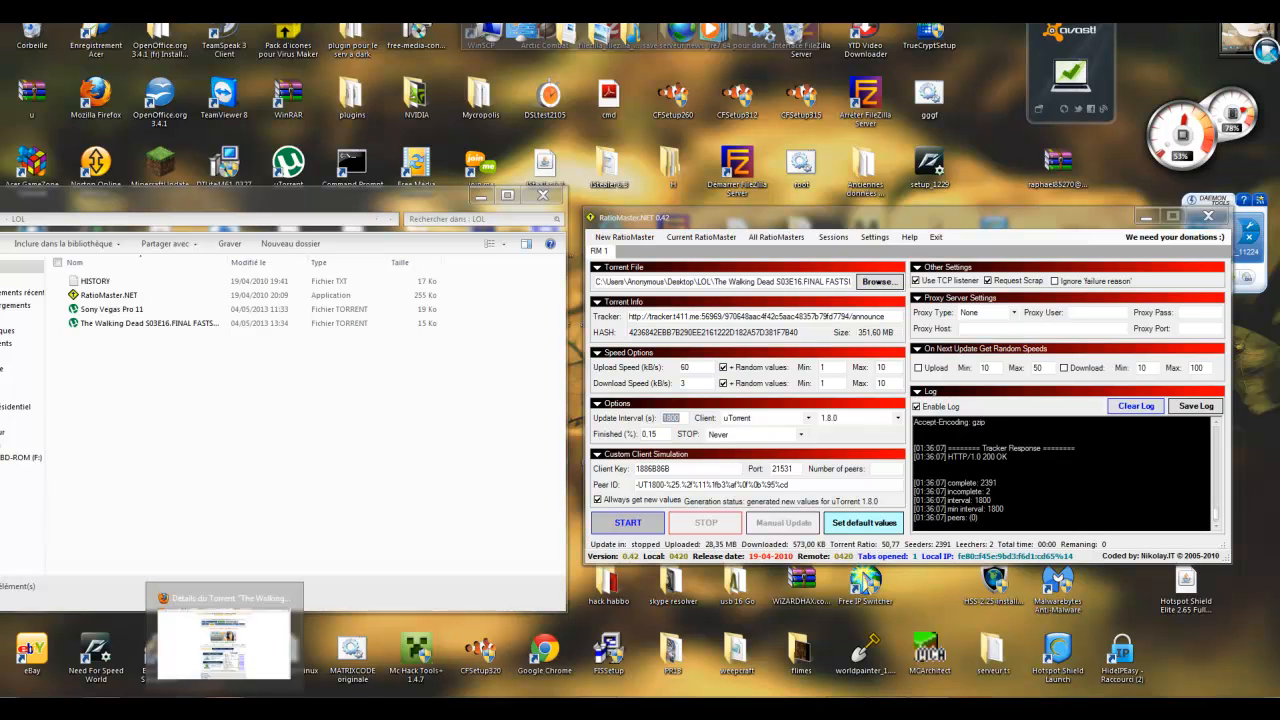
Switch back to the browser, open the t411 account profile to check its ratio statistics, and display the system clock
left_click(228, 698)
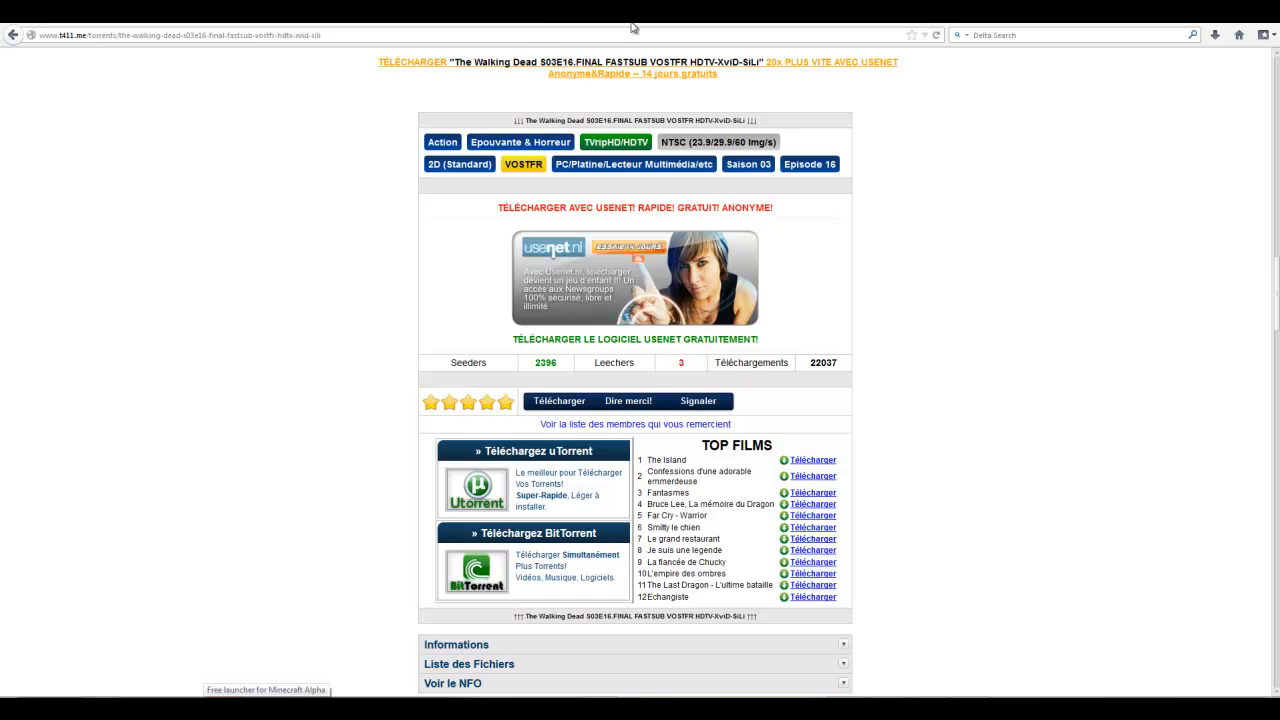
scroll(428, 122, "down", 10)
scroll(428, 122, "up", 12)
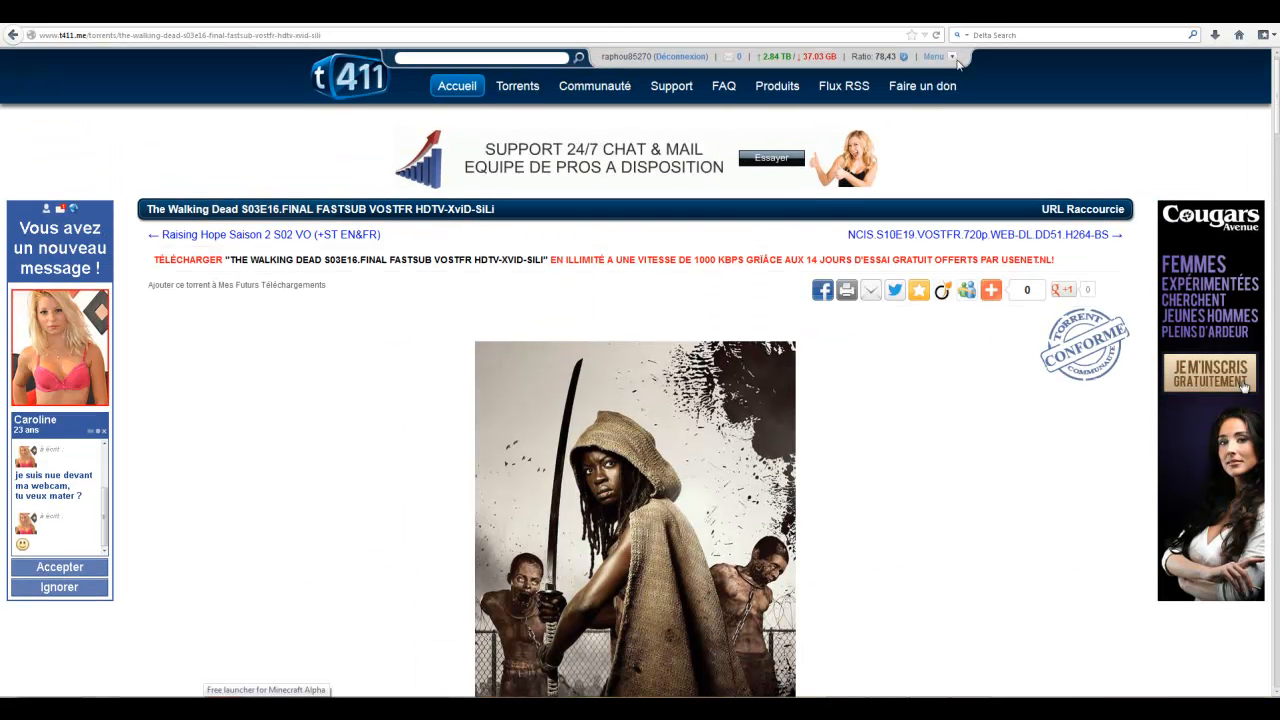
left_click(933, 57)
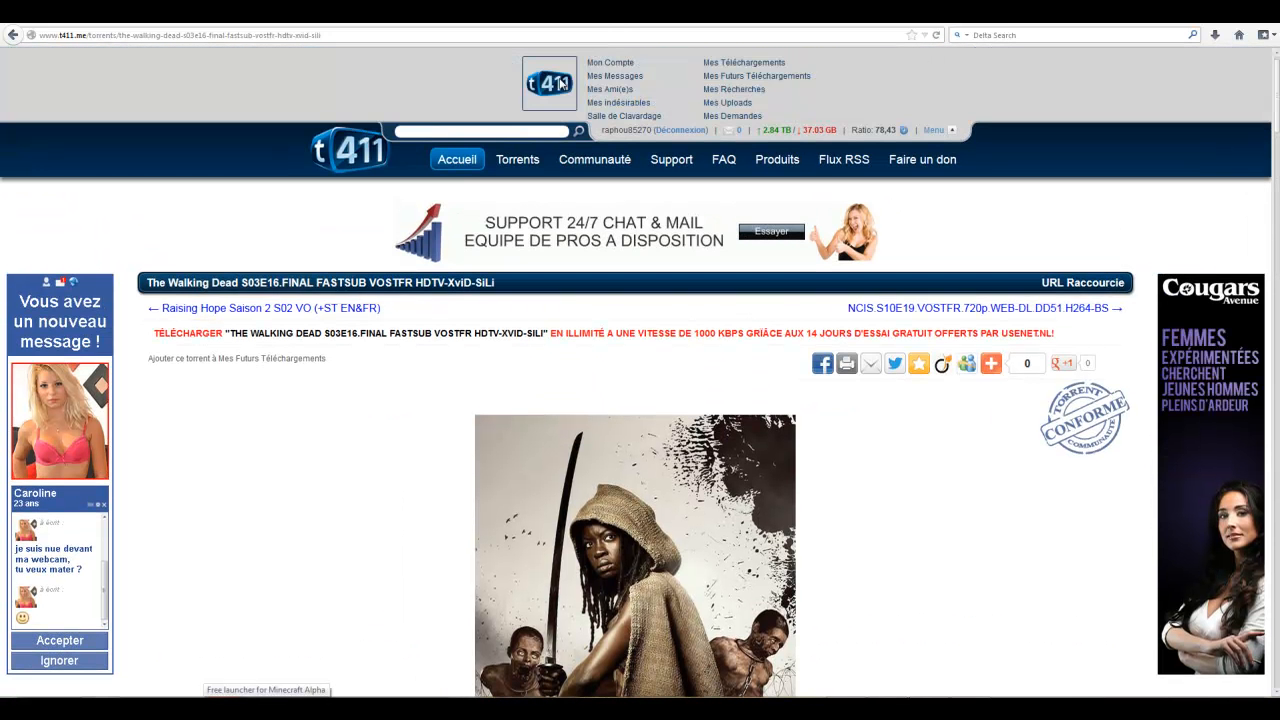
left_click(604, 66)
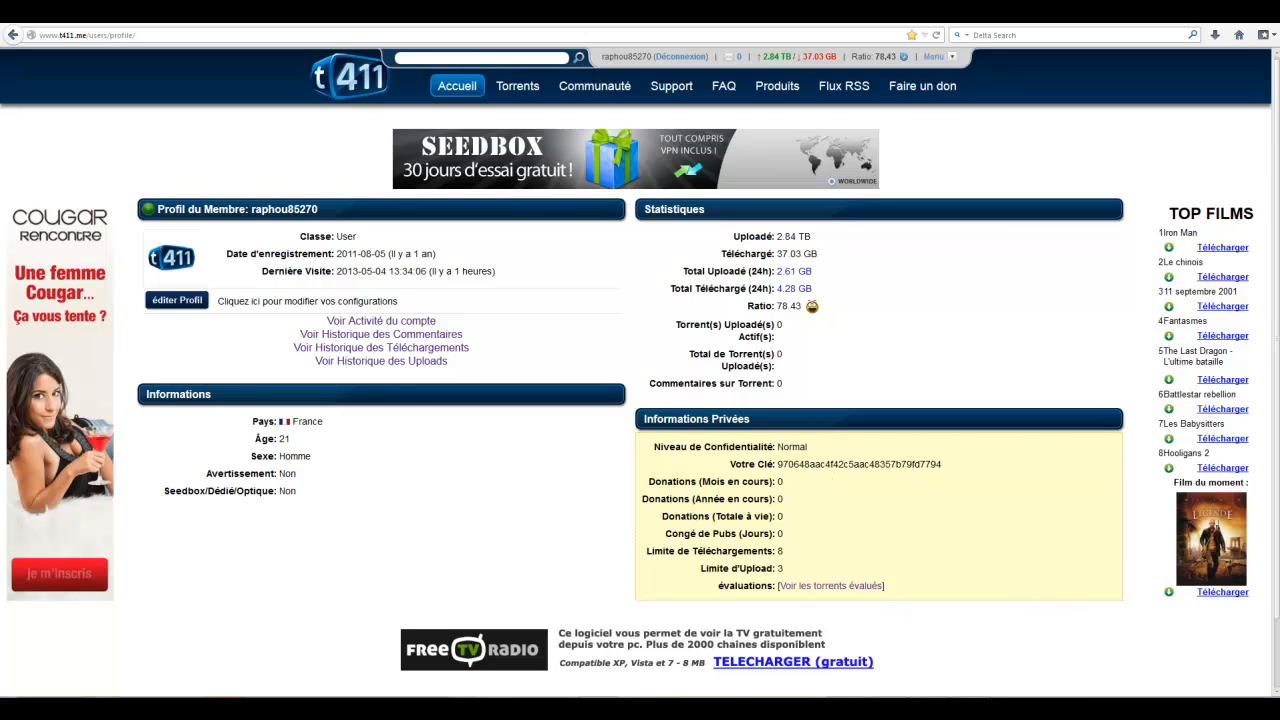
left_click(1235, 712)
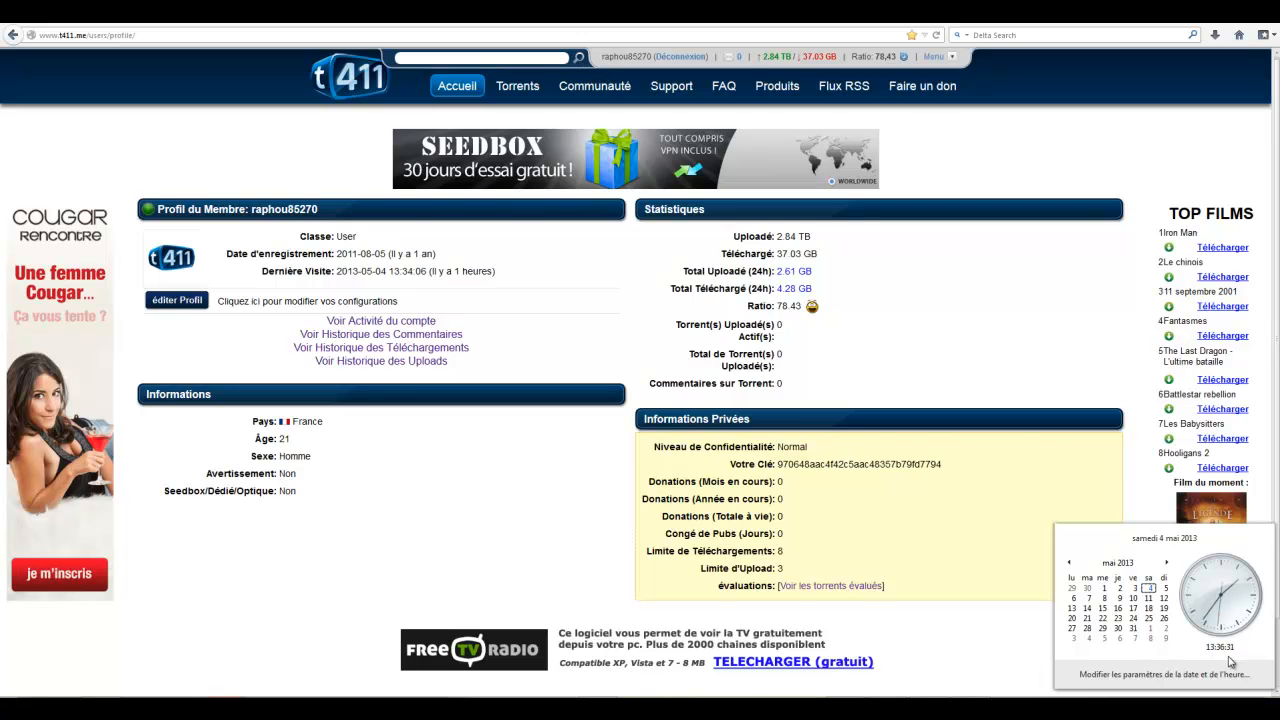
Close the system clock, display it again to check the current time, and dismiss it
left_click(946, 708)
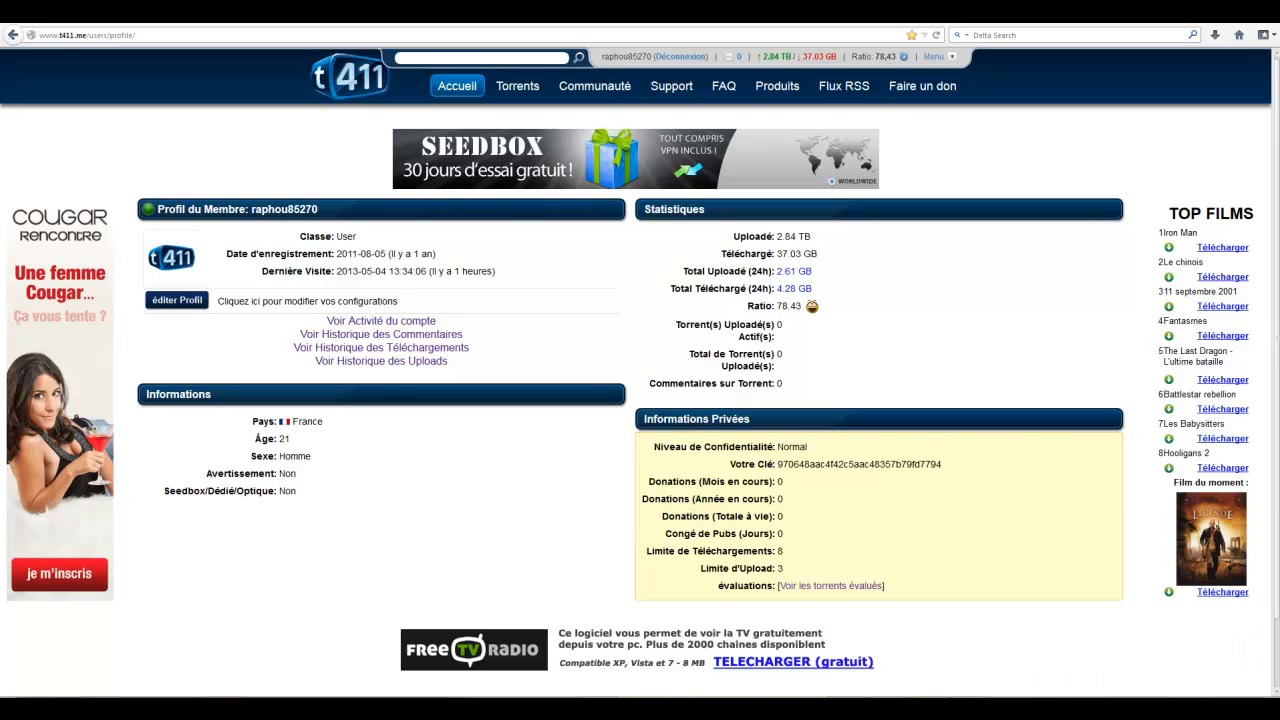
left_click(1220, 653)
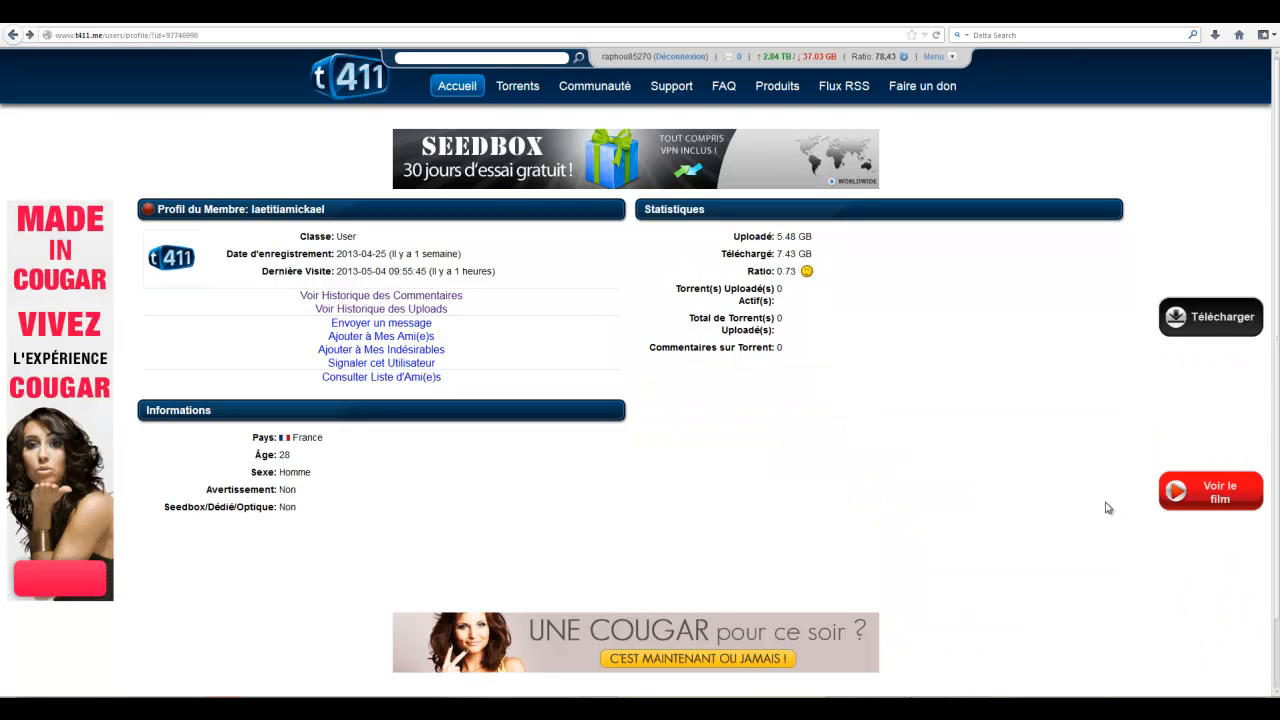
left_click(1240, 715)
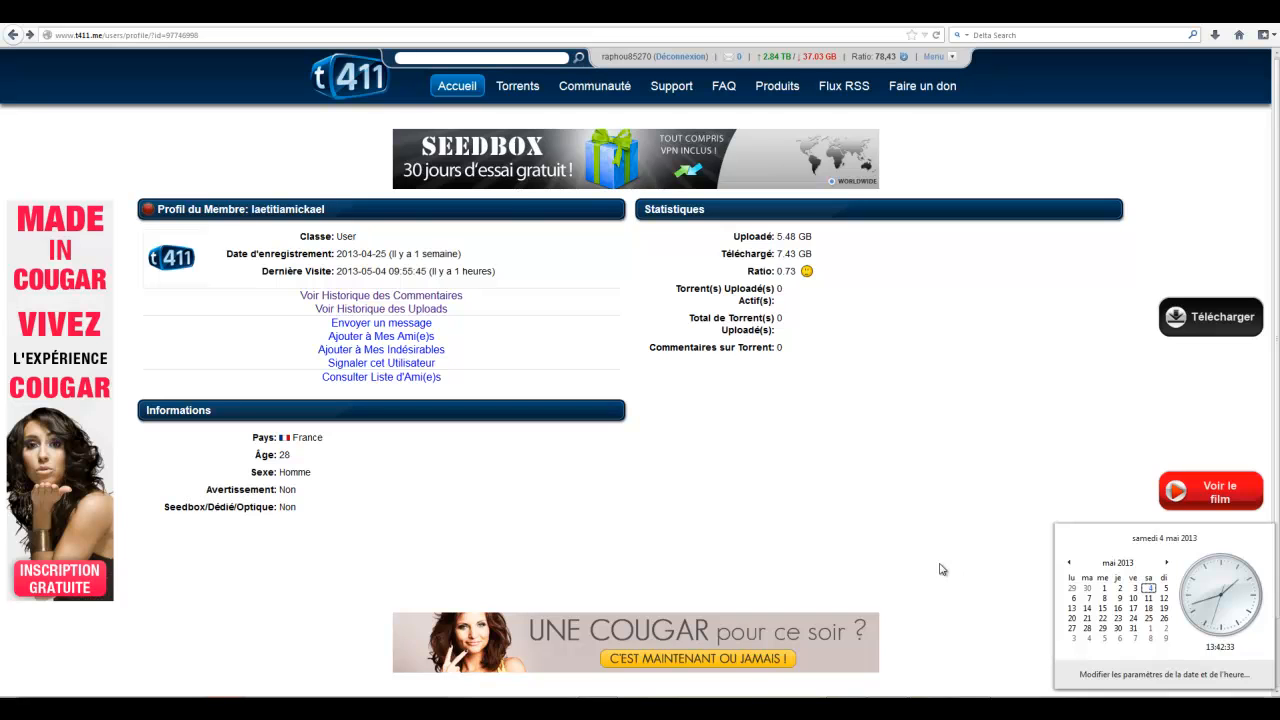
left_click(978, 571)
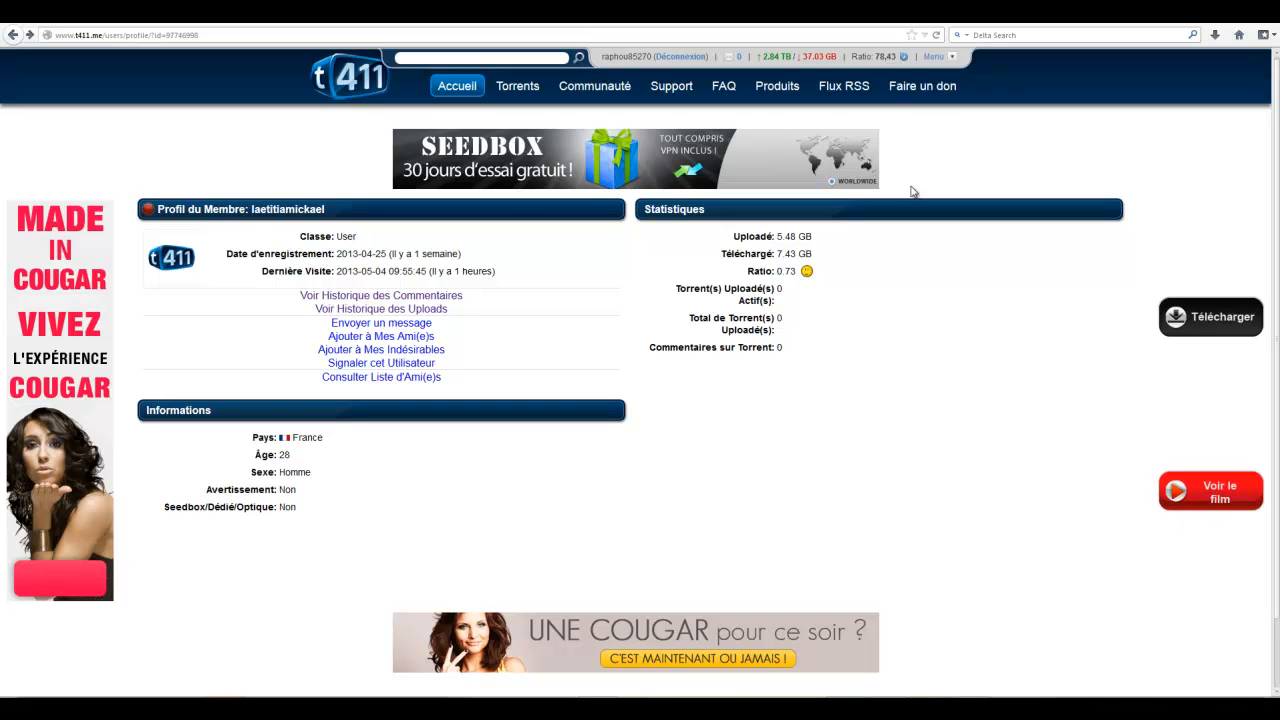
Open the t411 account profile through Mon Compte and highlight the ratio value in its statistics
left_click(940, 56)
left_click(610, 63)
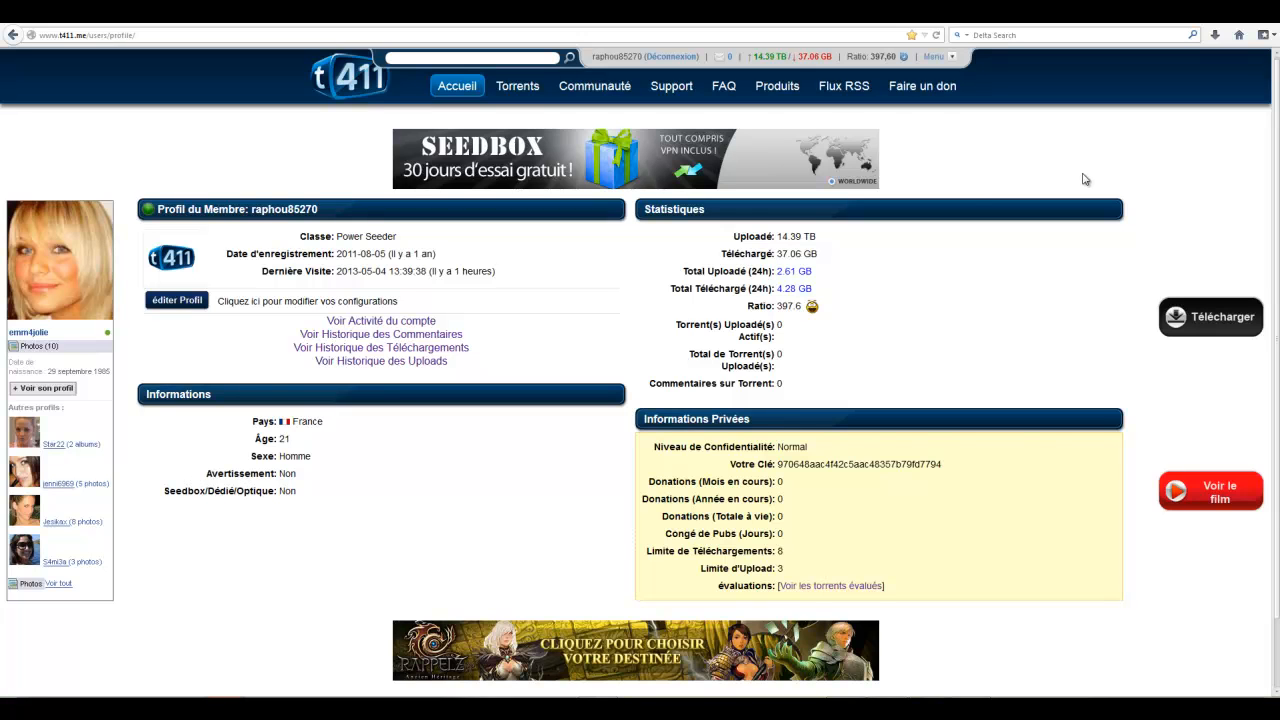
left_click_drag(777, 306, 819, 310)
left_click(822, 311)
left_click_drag(786, 305, 780, 305)
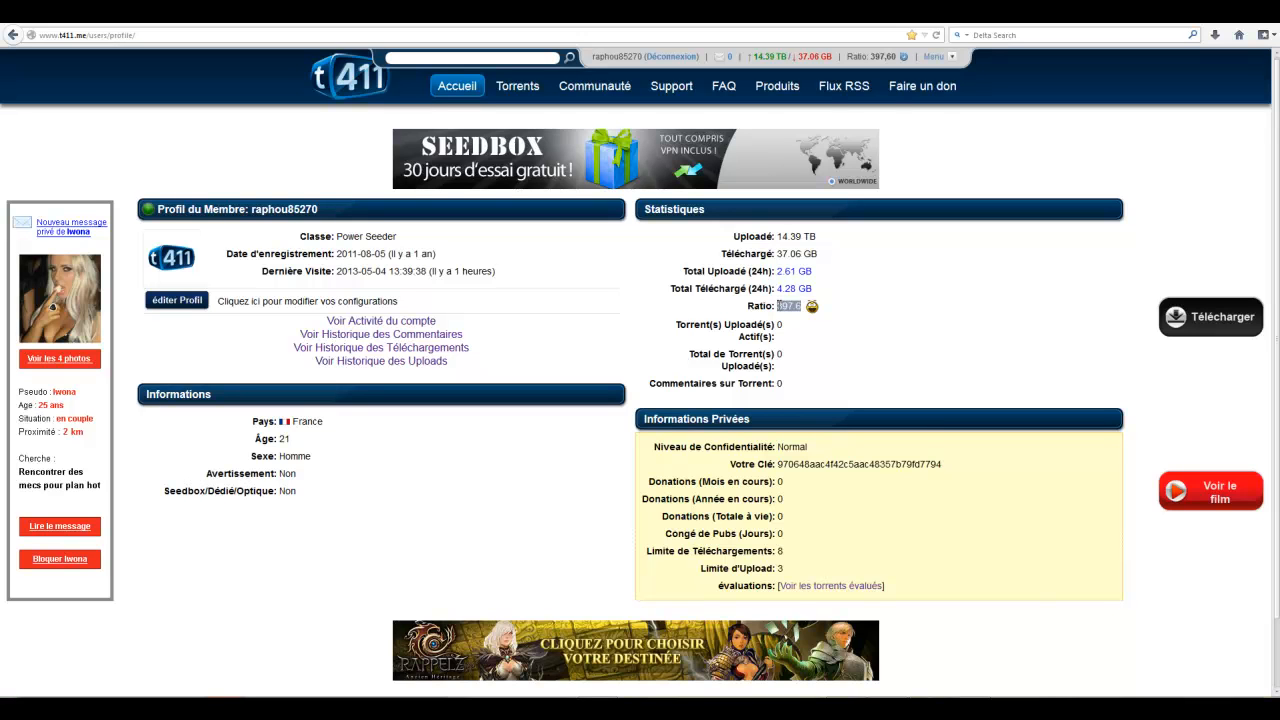
left_click(797, 324)
left_click(752, 35)
left_click(752, 35)
key("BackSpace")
key("BackSpace")
key("BackSpace")
key("BackSpace")
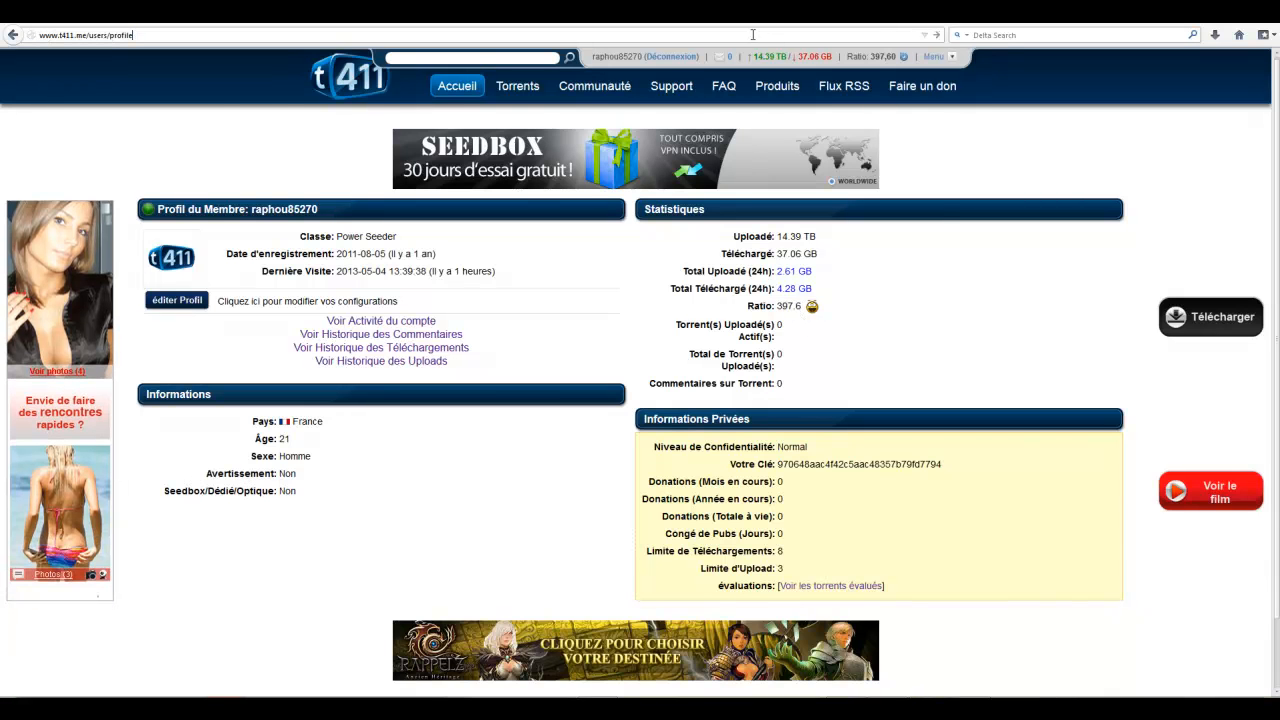
key("BackSpace")
key("BackSpace")
key("BackSpace")
key("BackSpace")
key("BackSpace")
key("BackSpace")
key("BackSpace")
key("BackSpace")
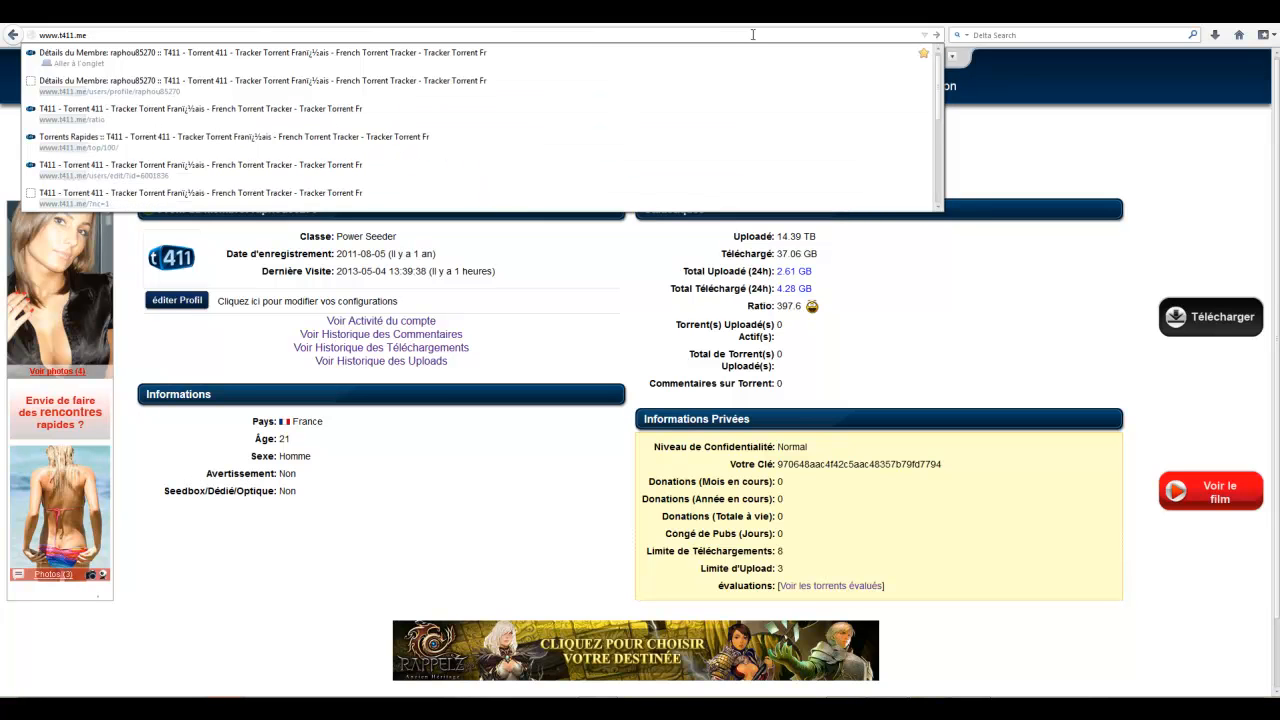
type("ratio")
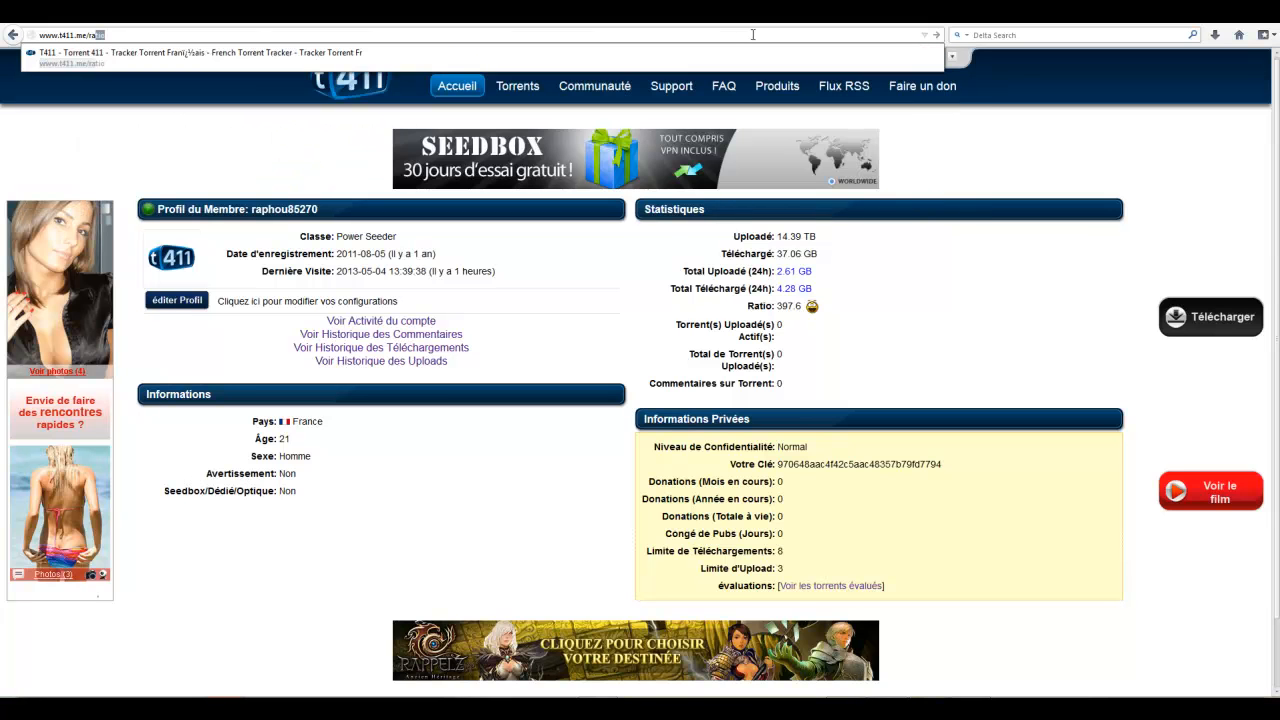
key("Return")
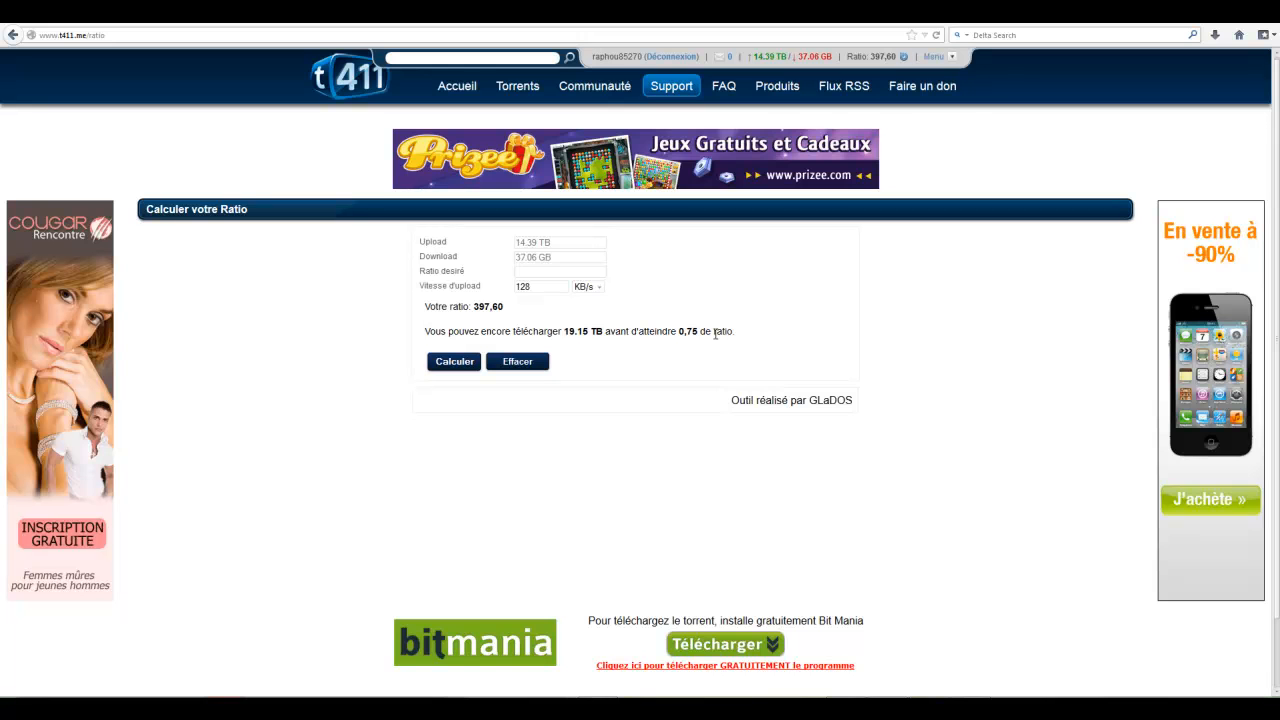
Return from the ratio calculator to the t411 account profile through Mon Compte
left_click(933, 56)
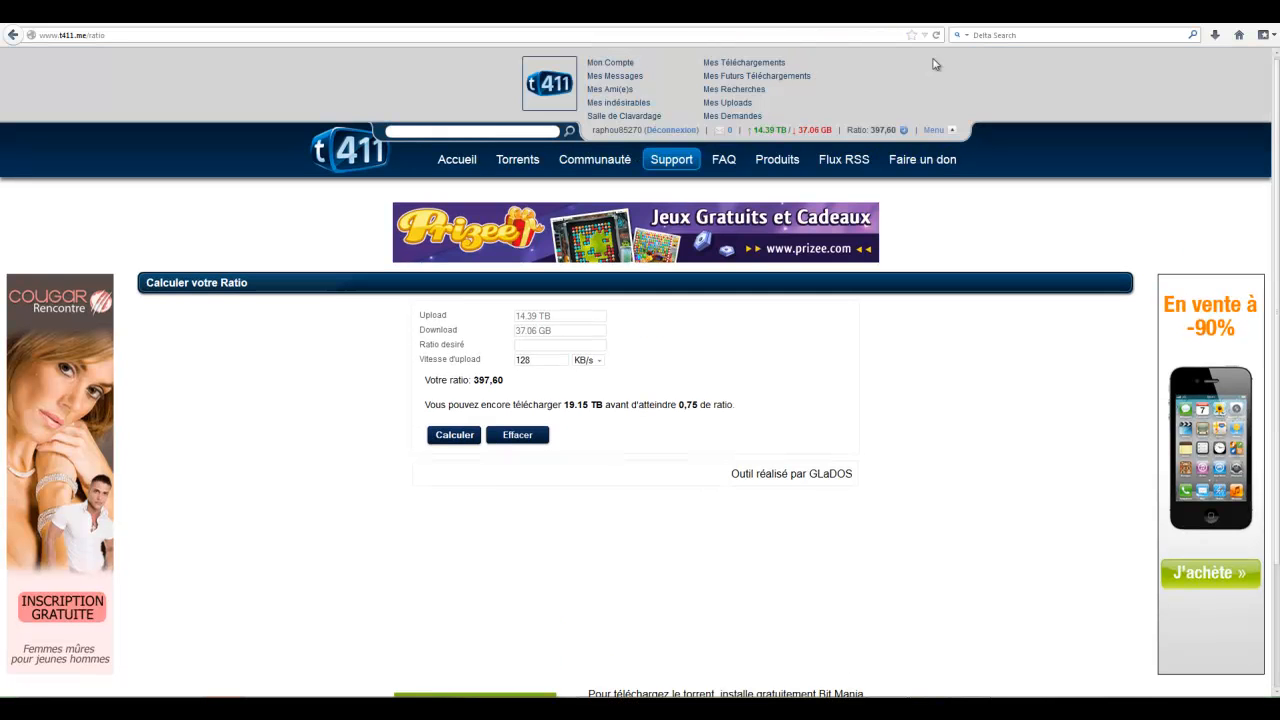
left_click(618, 66)
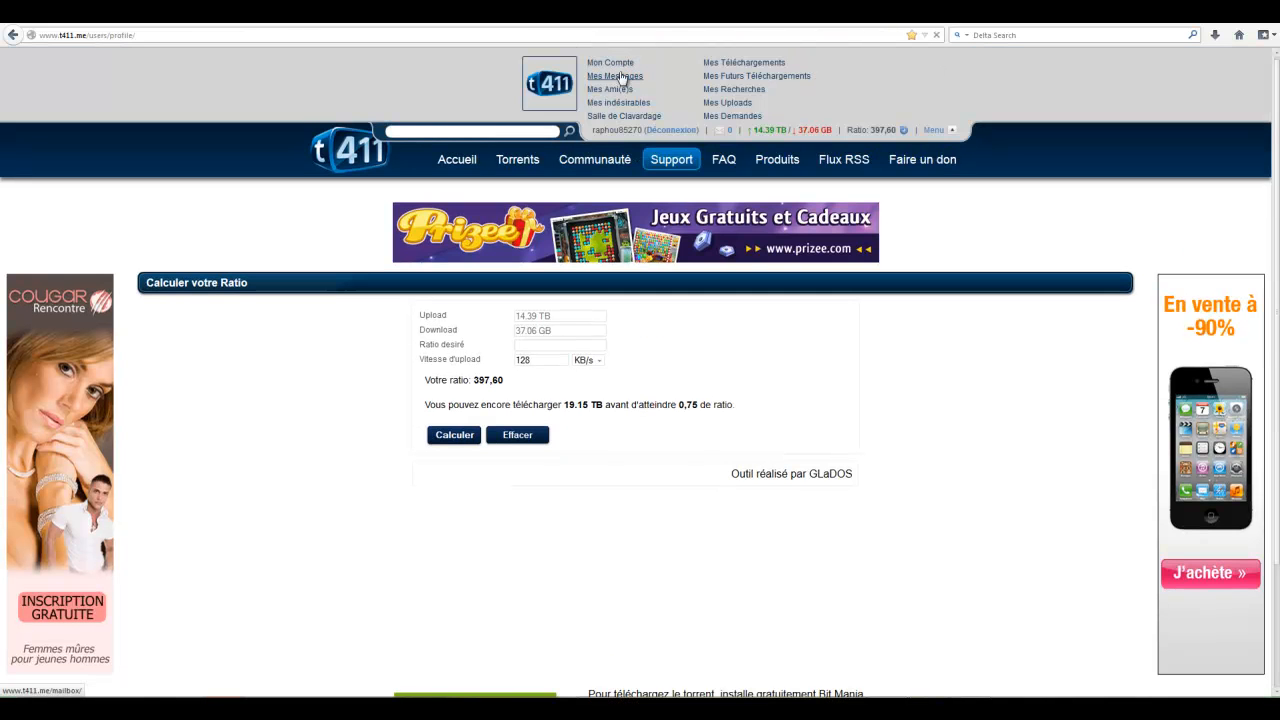